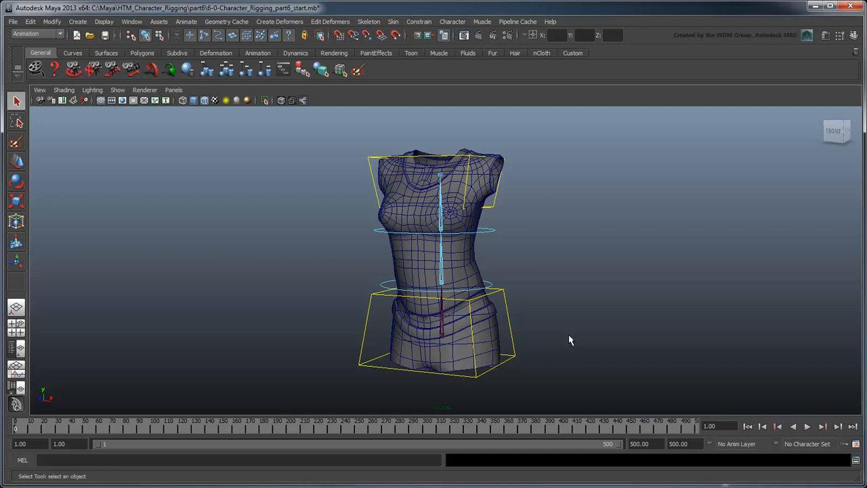
Step: Test the rig by rotating the spine FK control and moving the shoulder control, then return it to rest
click(436, 286)
key(e)
drag(436, 286, 486, 290)
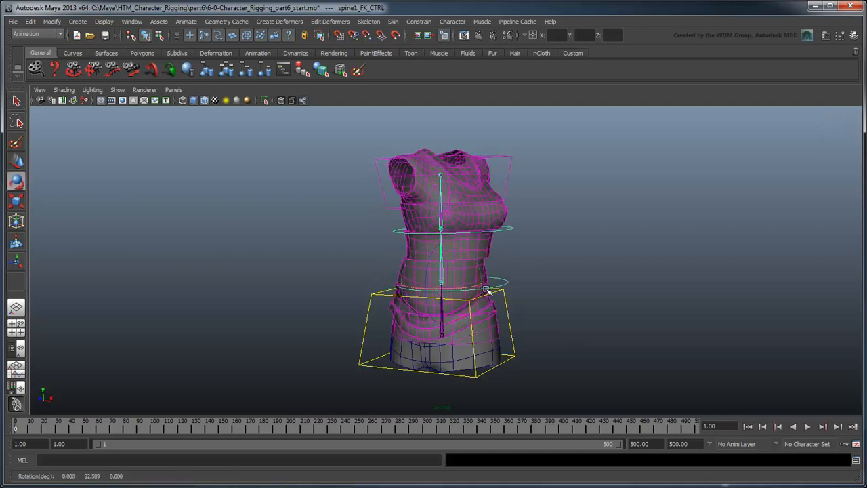
click(502, 156)
key(w)
drag(438, 176, 394, 126)
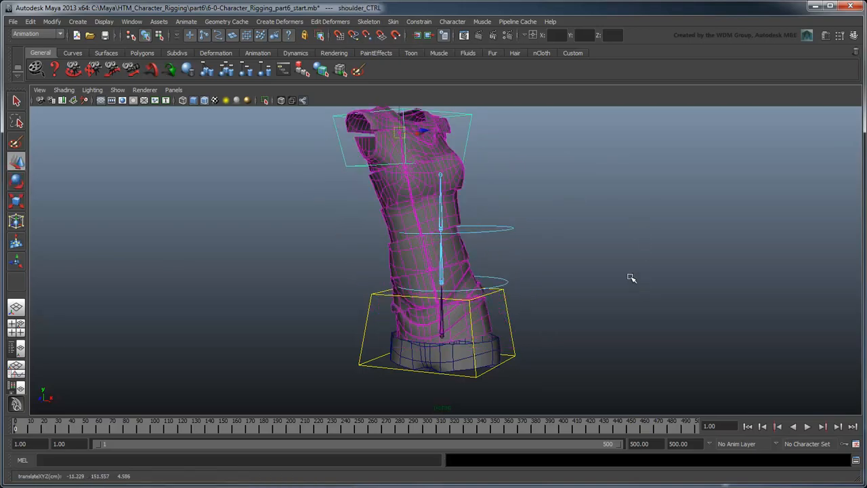
drag(310, 128, 405, 373)
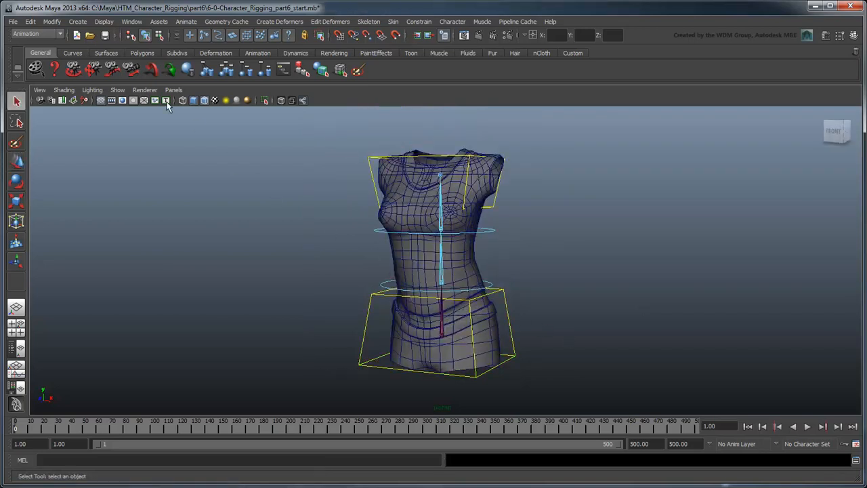
Step: Create a polygon plane primitive in the scene
click(77, 21)
mouse_move(87, 49)
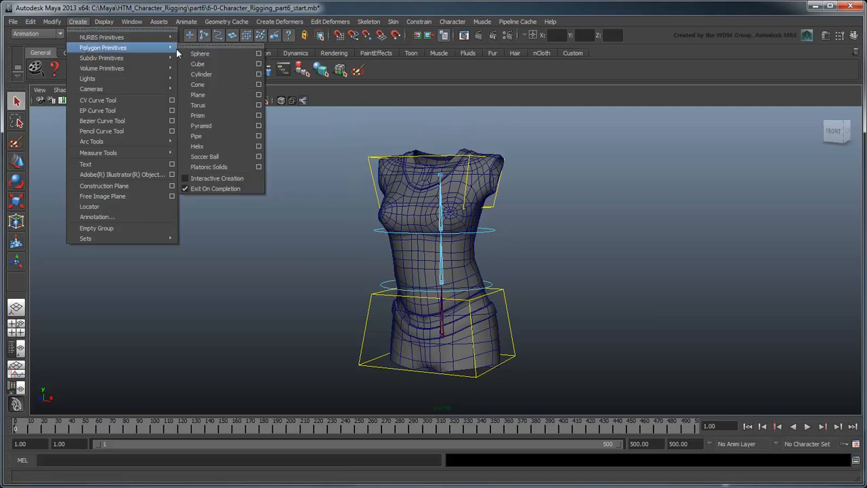
click(198, 94)
scroll(522, 373, up, 3)
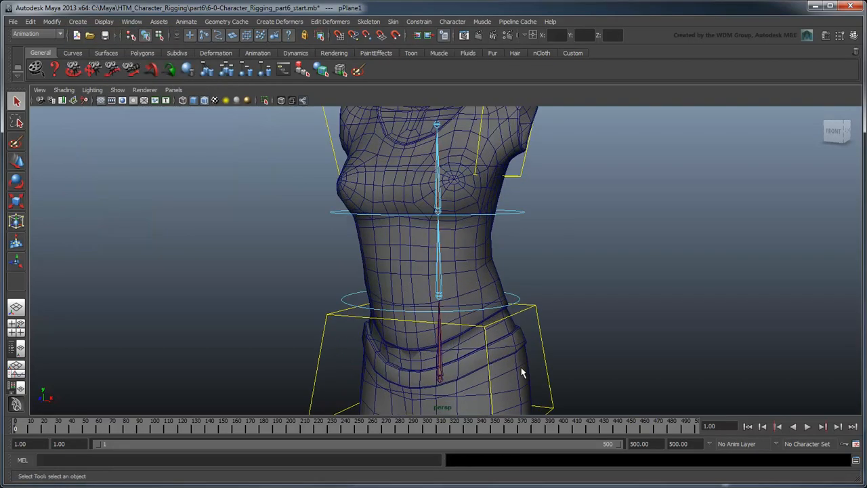
Step: Snap the plane to the hip joint and scale it up beyond the hip control box
alt+middle_drag(522, 373, 522, 261)
key(w)
scroll(473, 299, up, 3)
key(v)
middle_click(449, 296)
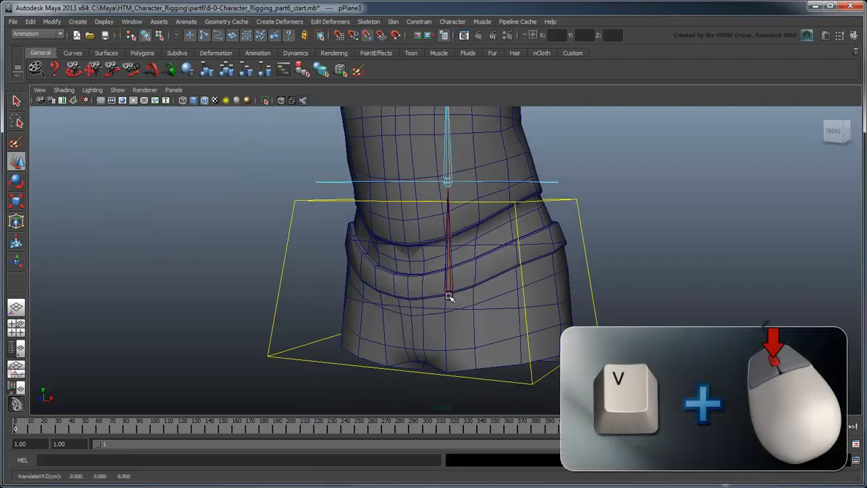
key(r)
drag(449, 294, 630, 344)
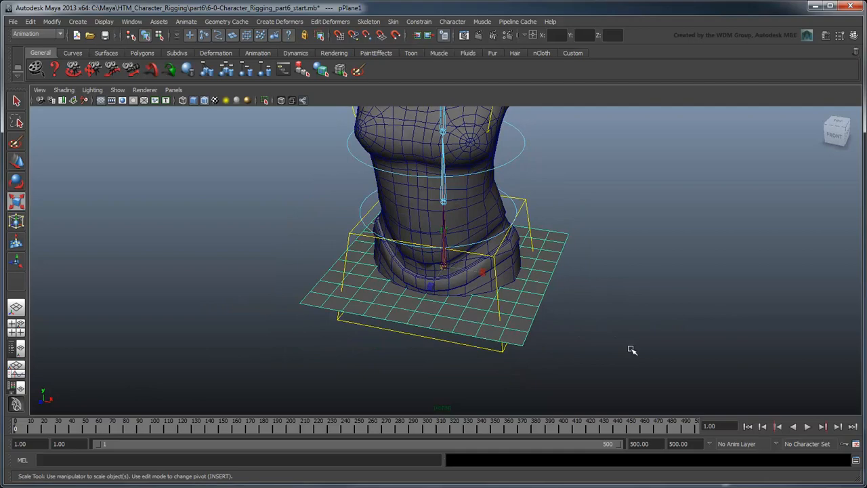
Step: Open the EP Curve Tool settings with curve degree set to 1 Linear
click(77, 23)
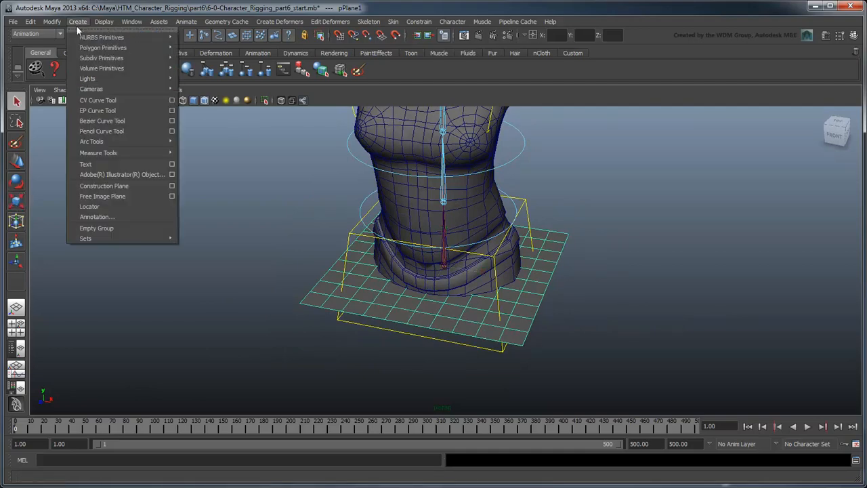
click(172, 112)
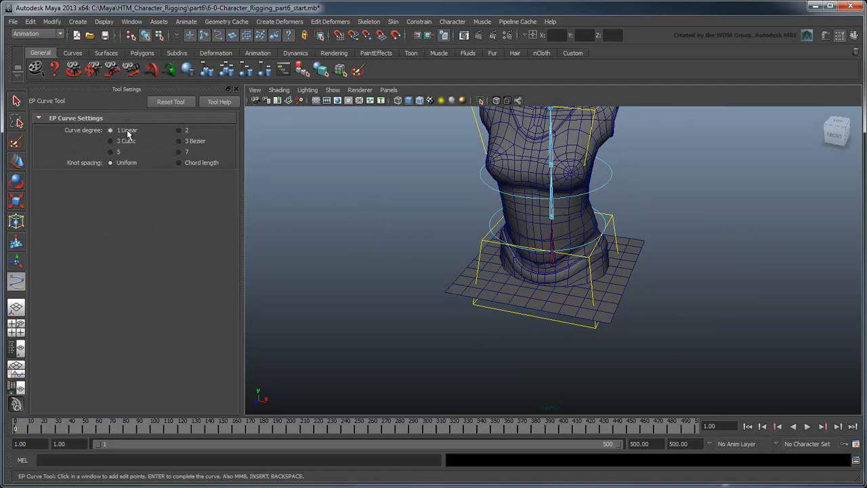
click(236, 89)
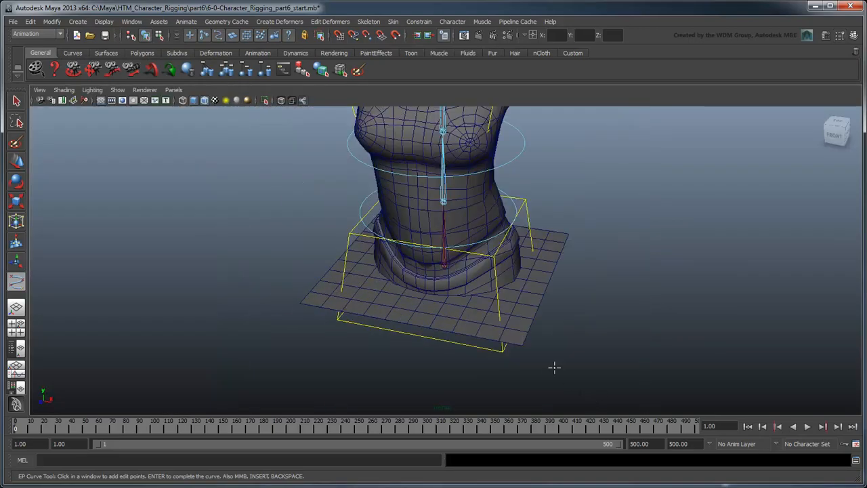
Step: Draw a linear EP curve snapped to the four corners of the plane and finish the curve
alt+right_drag(554, 368, 581, 360)
alt+middle_drag(581, 361, 560, 335)
key(v)
click(524, 347)
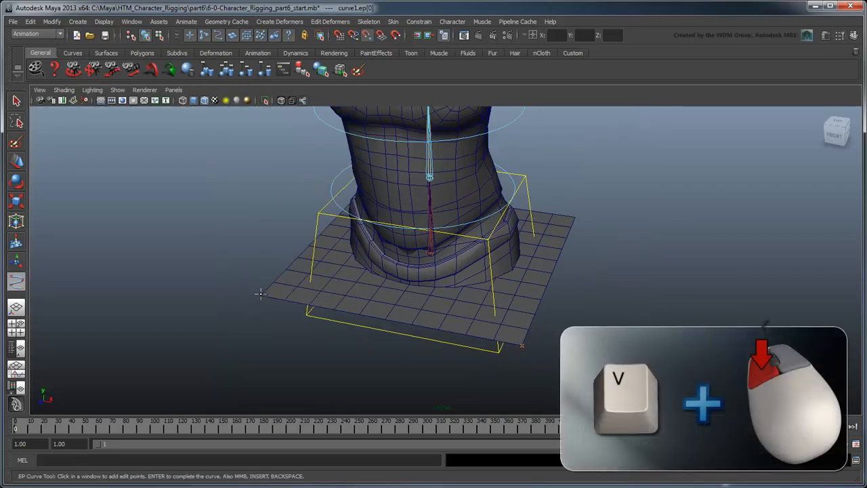
alt+drag(226, 312, 417, 360)
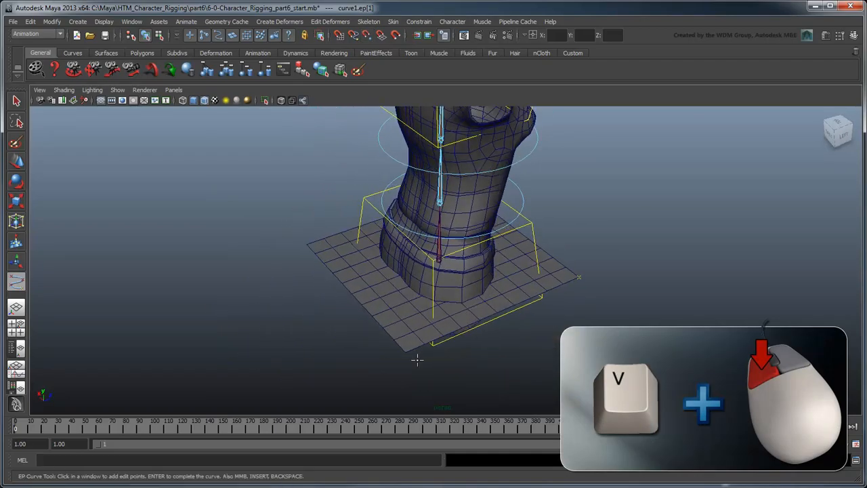
key(v)
click(406, 351)
click(307, 243)
alt+drag(350, 267, 428, 292)
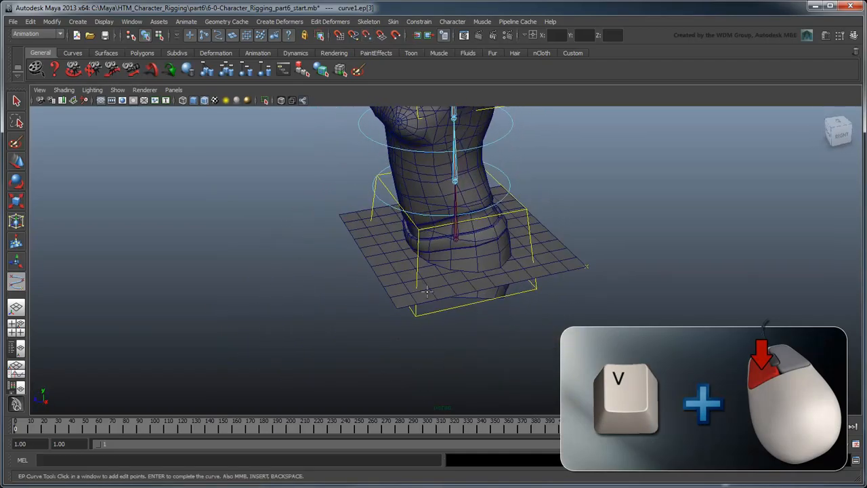
key(v)
click(397, 309)
key(Return)
key(q)
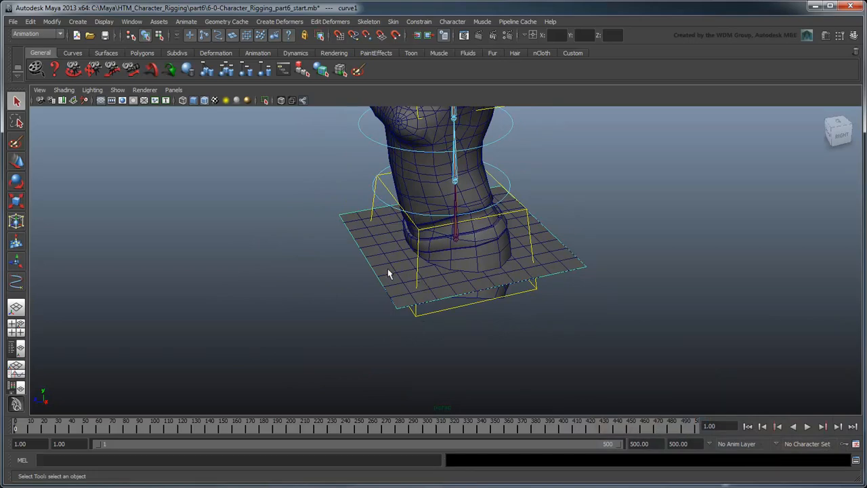
Step: Delete the helper plane, keeping only the square curve
click(460, 271)
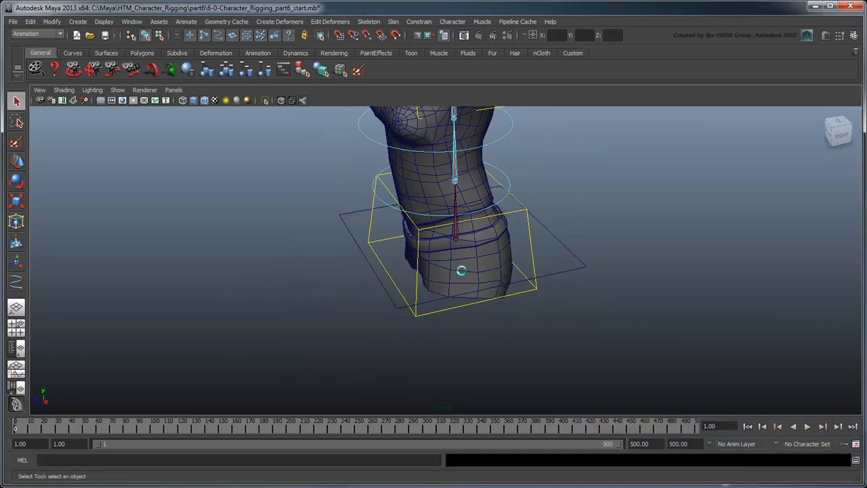
click(396, 304)
alt+drag(422, 315, 443, 297)
alt+middle_drag(443, 296, 442, 325)
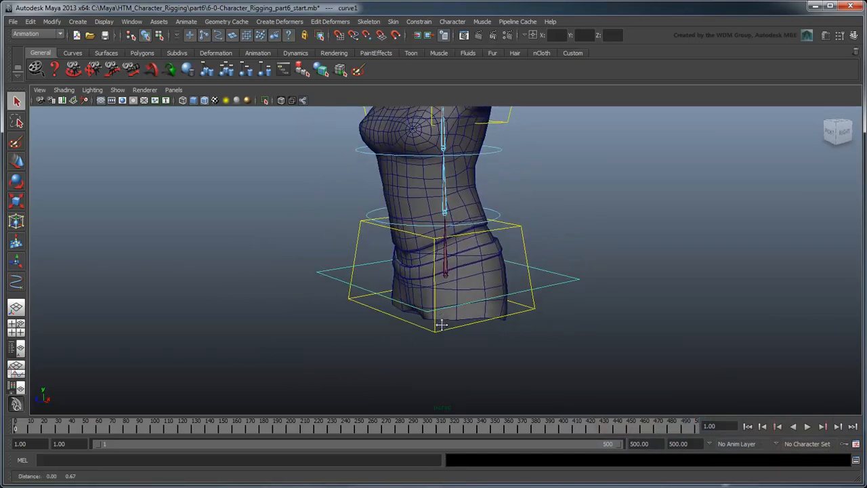
alt+drag(442, 324, 456, 338)
alt+right_drag(455, 337, 515, 366)
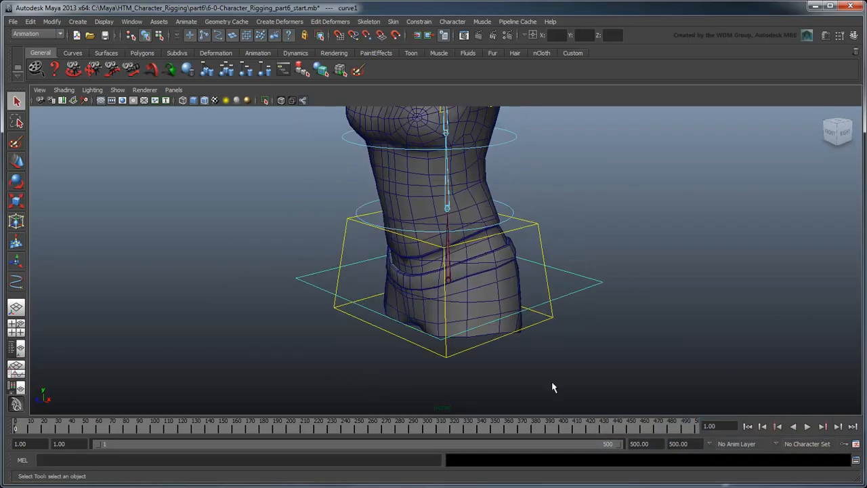
Step: Show the Outliner and rename the square curve body_CTRL
click(17, 348)
double_click(76, 257)
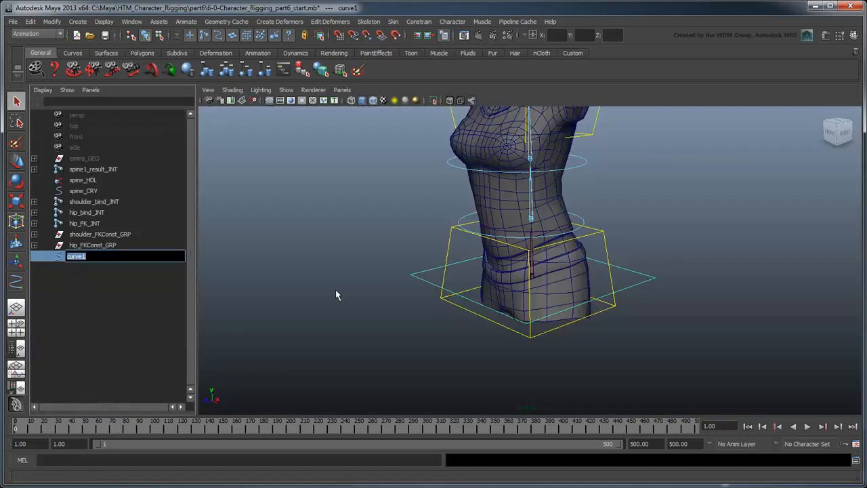
text(body_CTRL)
key(Return)
Step: Snap body_CTRL's pivot to the hip joint in pivot edit mode
scroll(455, 313, down, 2)
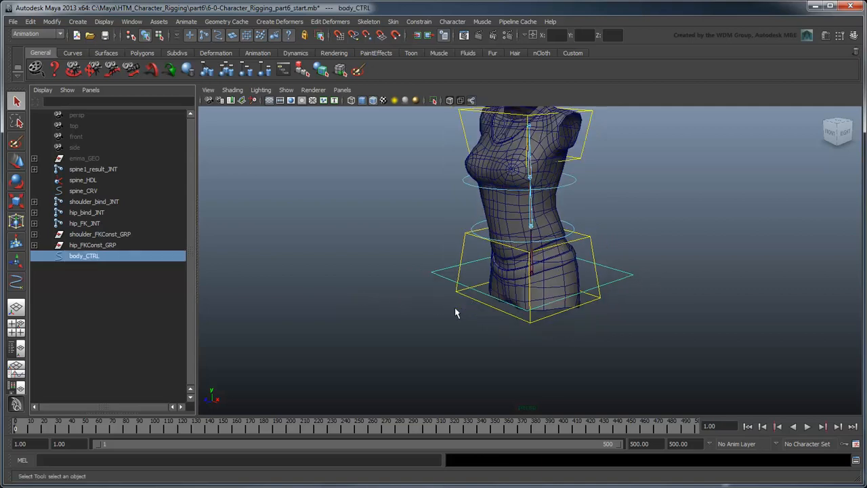
scroll(456, 314, down, 1)
alt+middle_drag(515, 316, 510, 257)
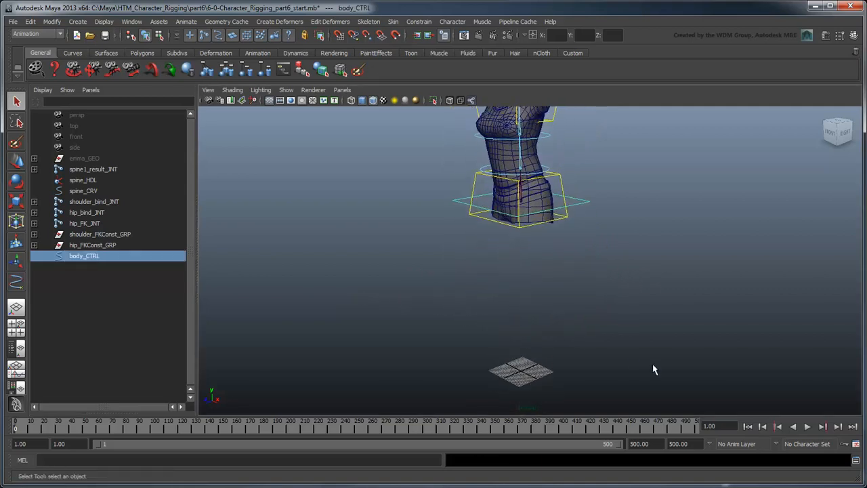
key(w)
key(Insert)
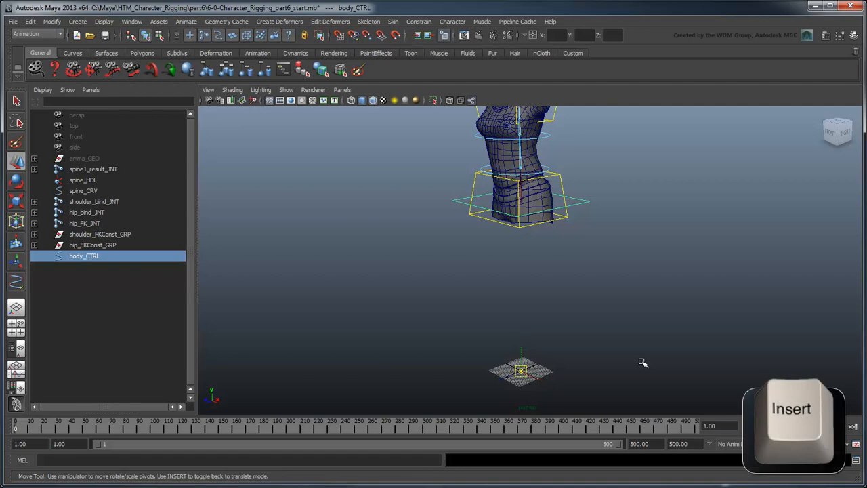
scroll(594, 310, up, 5)
alt+middle_drag(561, 298, 544, 399)
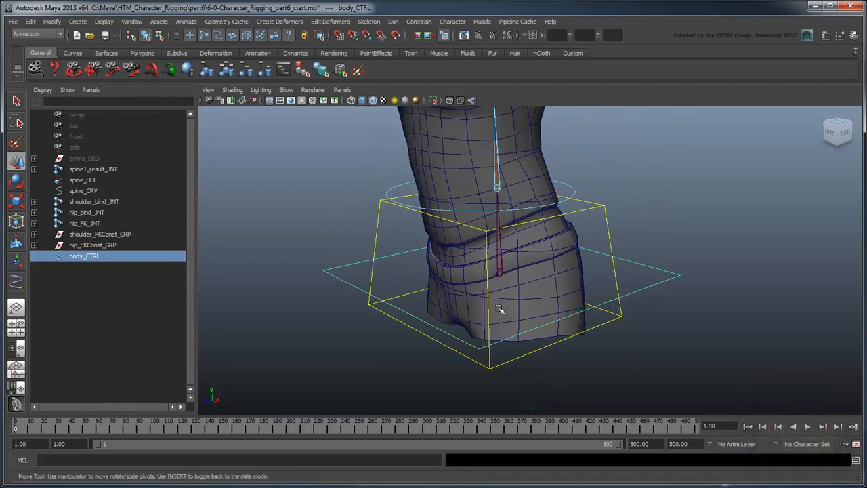
key(v)
middle_click(500, 274)
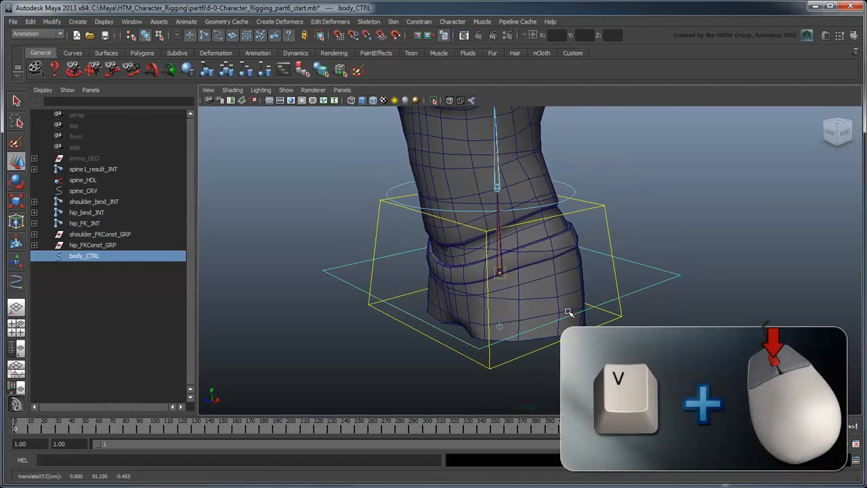
key(4)
alt+drag(549, 315, 447, 328)
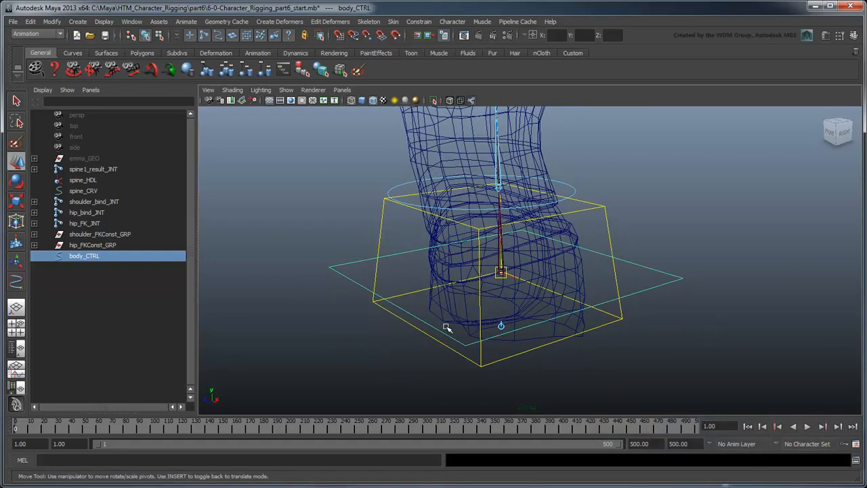
key(5)
key(Insert)
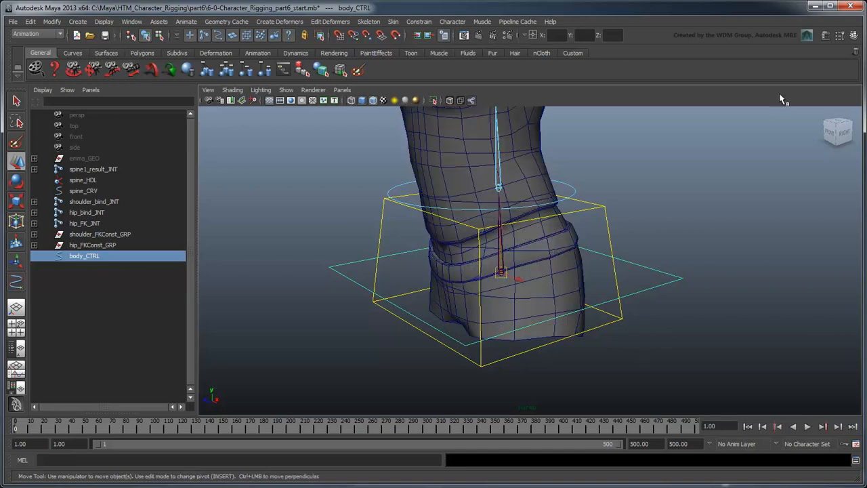
Step: Set body_CTRL's Rotate Order to zxy in the Attribute Editor
click(825, 38)
click(656, 122)
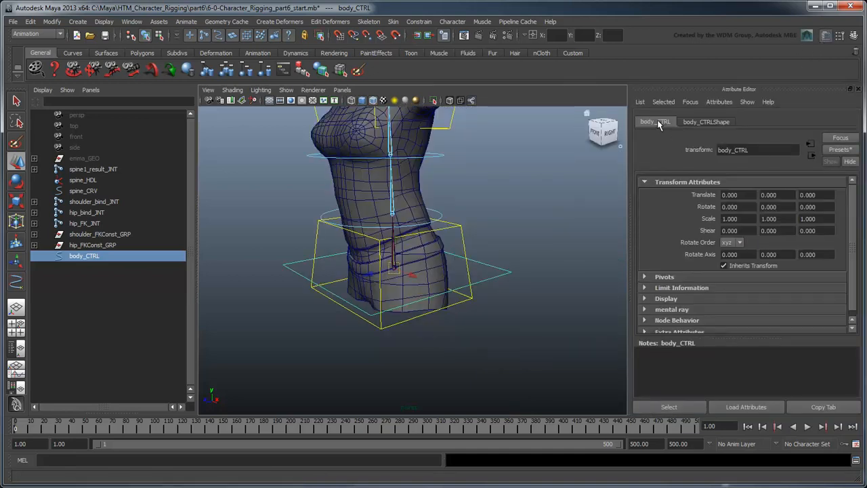
click(739, 243)
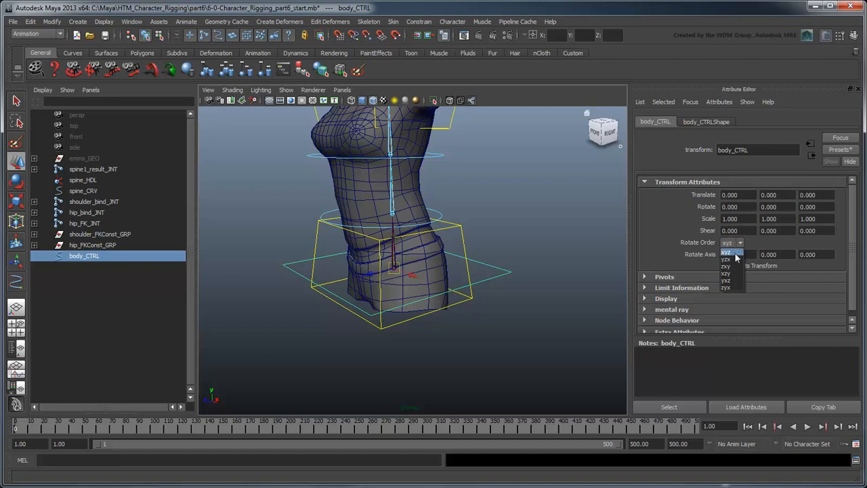
click(730, 266)
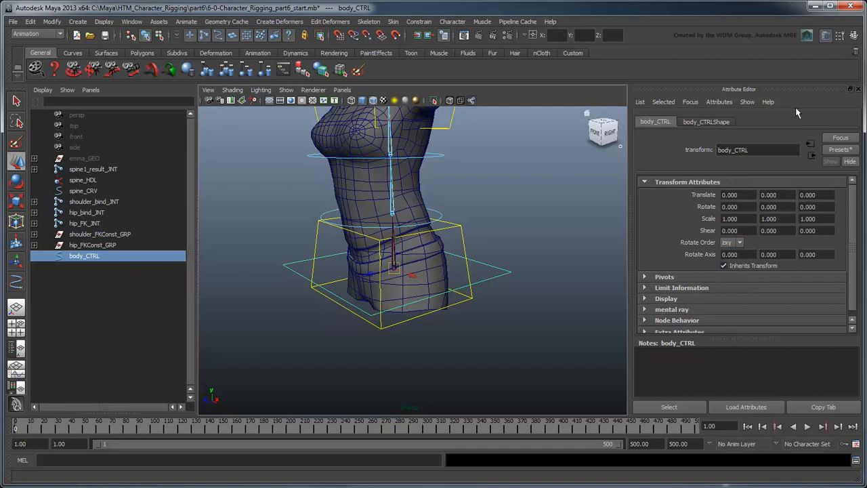
click(859, 90)
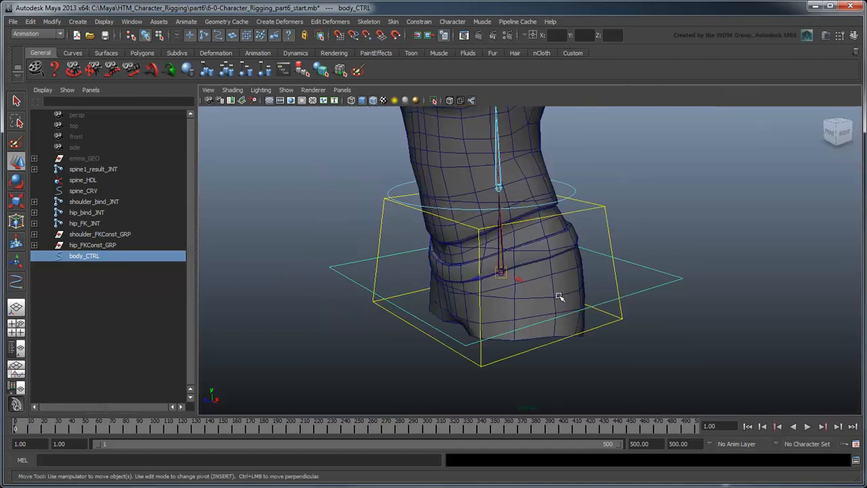
Step: Select everything from spine1_result_INT to hip_FKConst_GRP and group it
click(94, 169)
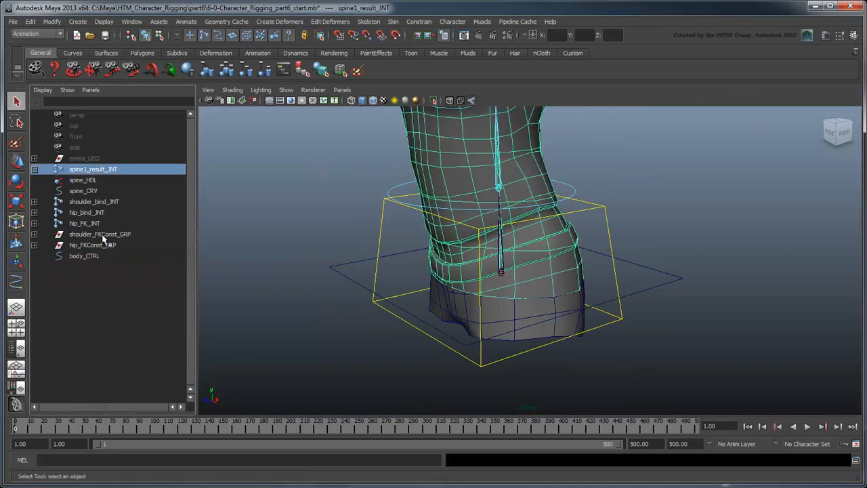
shift+click(108, 246)
middle_click(268, 256)
alt+right_drag(384, 316, 352, 310)
alt+drag(362, 308, 381, 300)
key(ctrl+g)
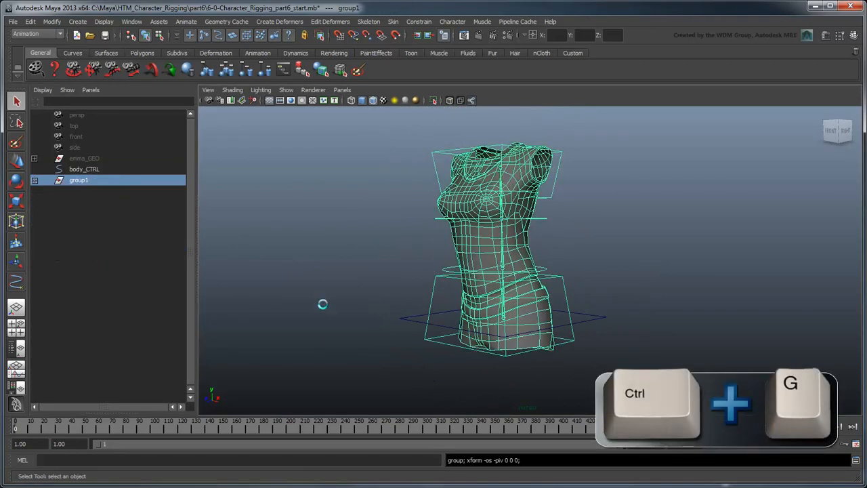
Step: Rename the new group torso_GRP
double_click(78, 181)
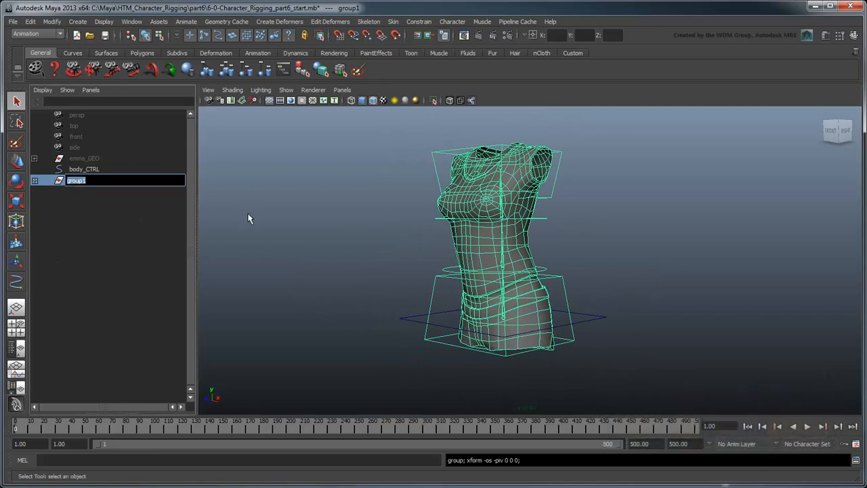
text(torso_GRP)
key(Return)
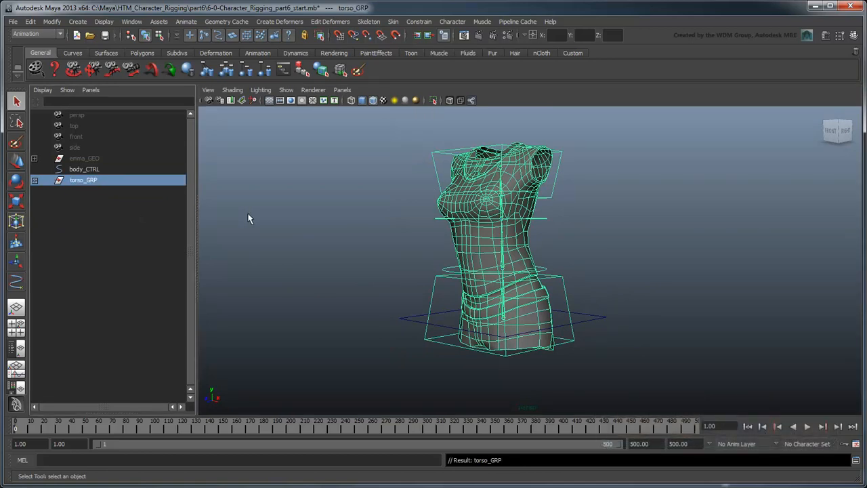
Step: Parent-constrain torso_GRP to body_CTRL
click(89, 170)
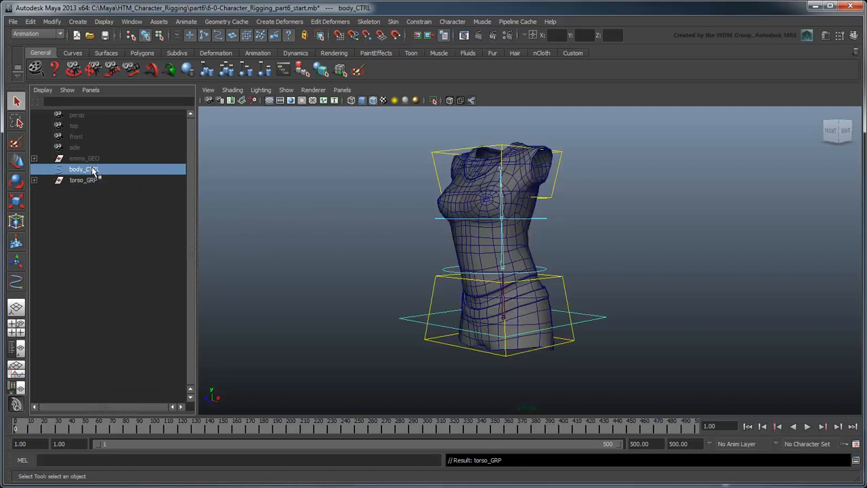
ctrl+click(97, 181)
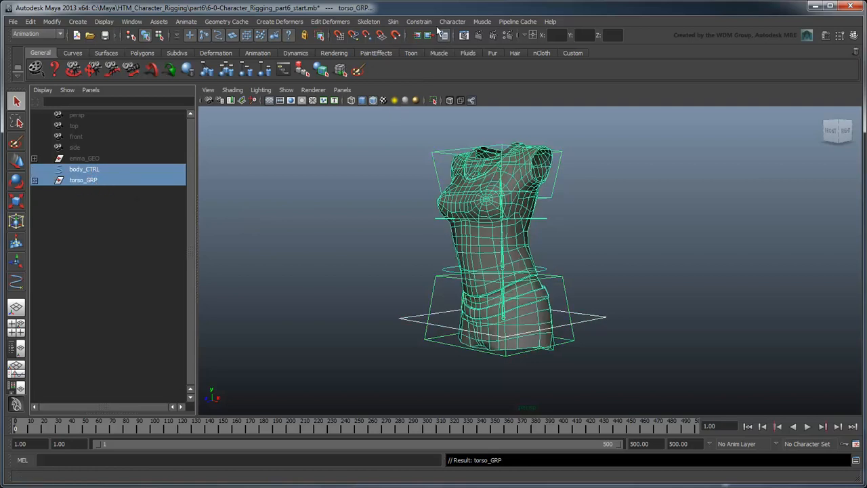
click(420, 22)
click(448, 78)
Step: Test the constraint by moving body_CTRL, then undo the move
click(647, 262)
alt+drag(635, 287, 731, 309)
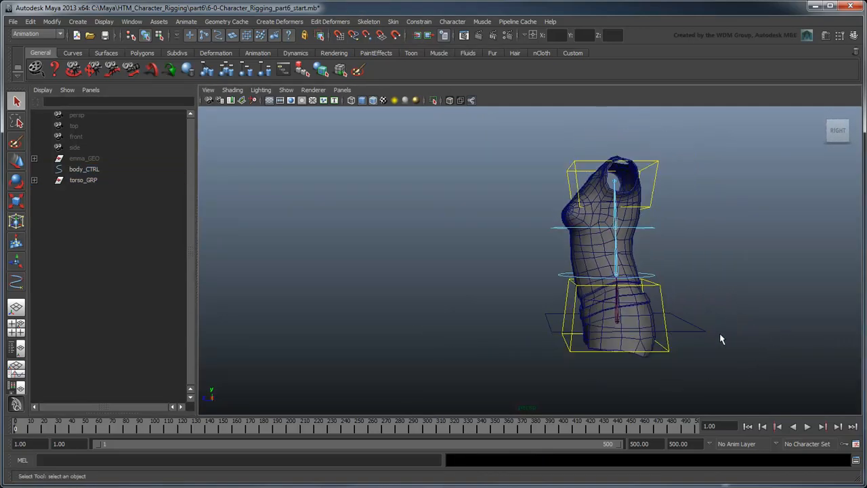
alt+drag(702, 337, 761, 323)
click(747, 335)
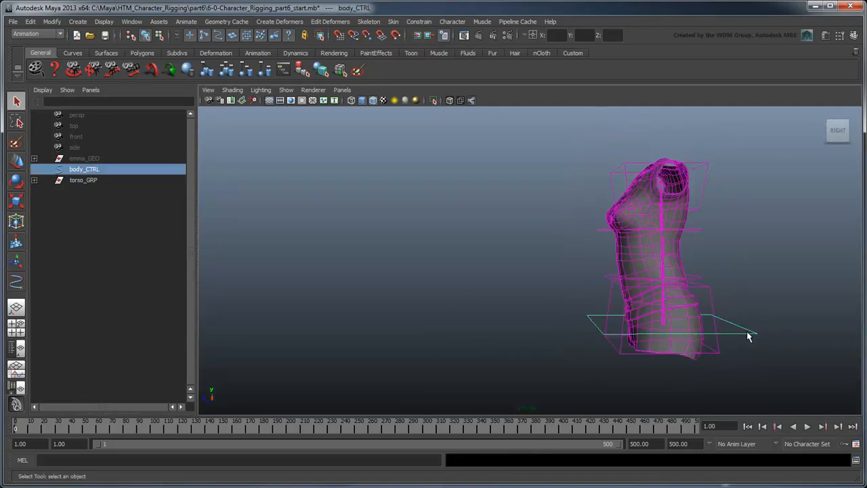
key(w)
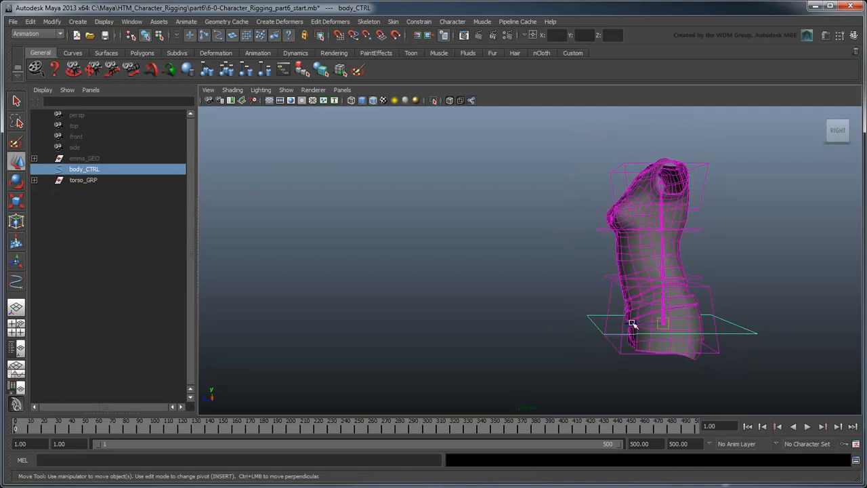
drag(633, 325, 483, 330)
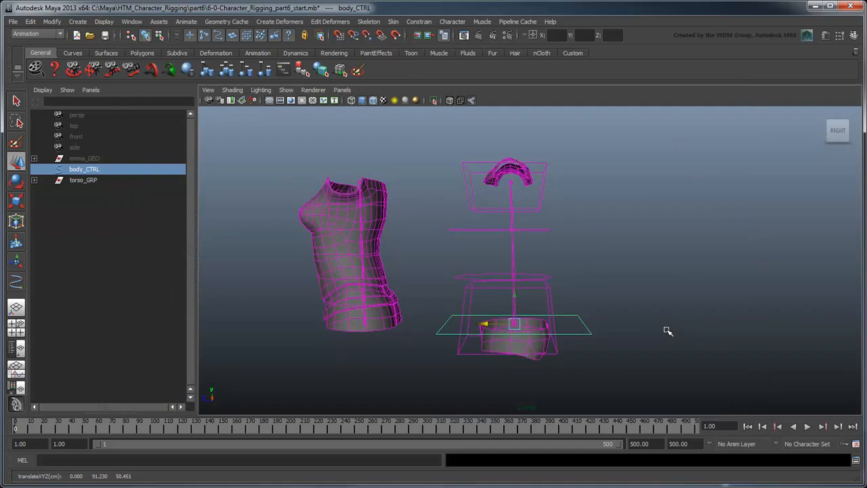
key(ctrl+z)
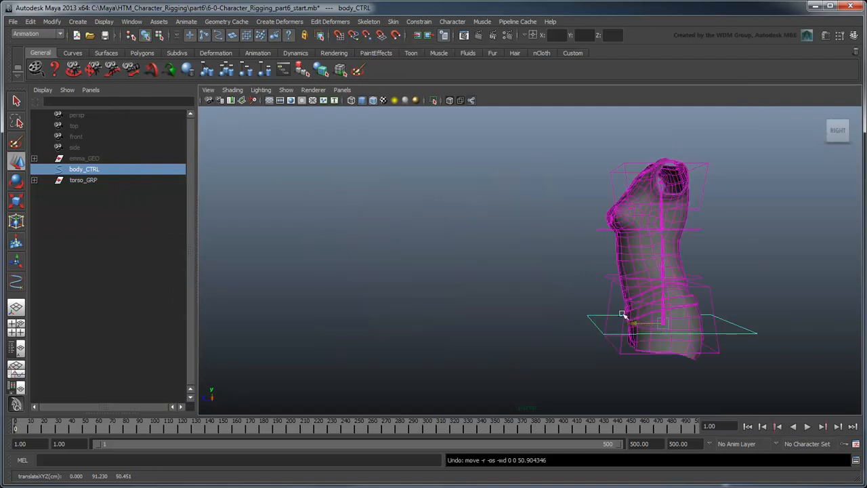
Step: Expand torso_GRP and inspect spine_CRV and its attributes
click(35, 180)
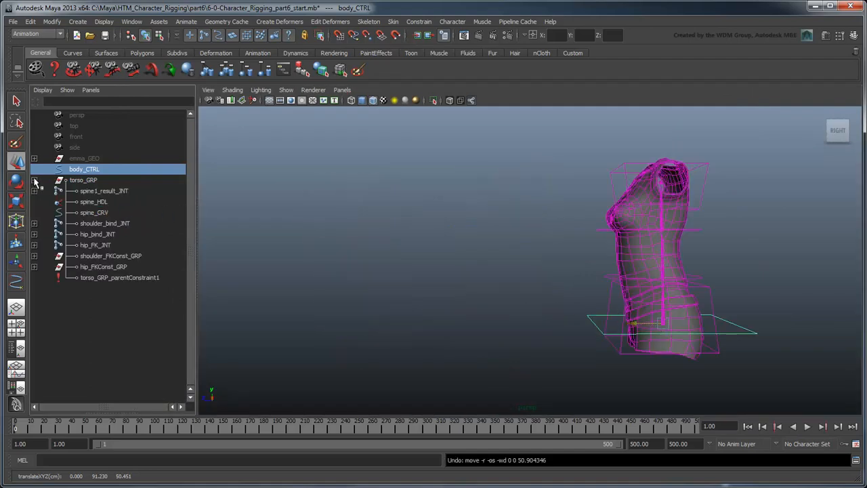
click(70, 212)
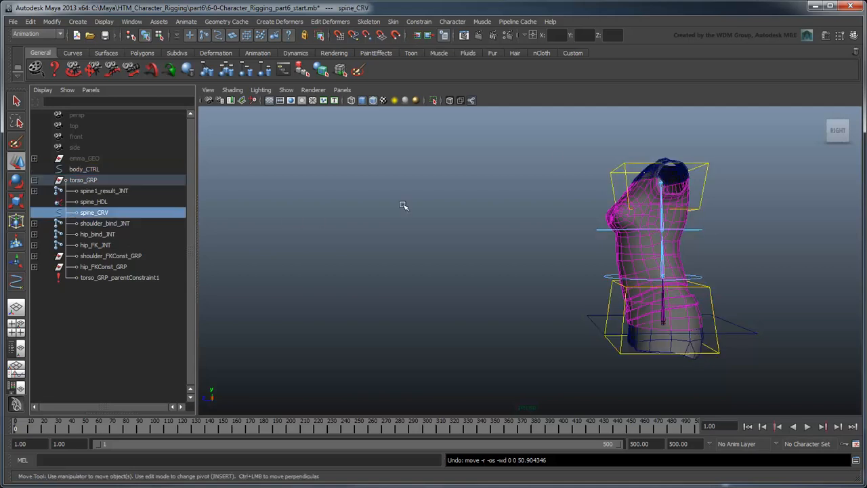
click(826, 37)
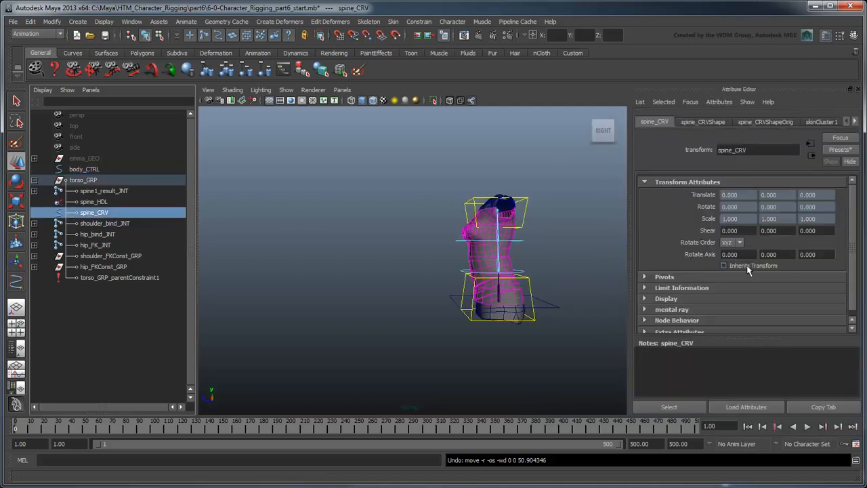
click(826, 35)
click(738, 331)
mouse_move(637, 325)
mouse_down()
mouse_move(335, 319)
mouse_move(413, 330)
mouse_move(598, 311)
mouse_move(330, 309)
mouse_move(627, 313)
mouse_up()
key(ctrl+z)
scroll(510, 311, down, 3)
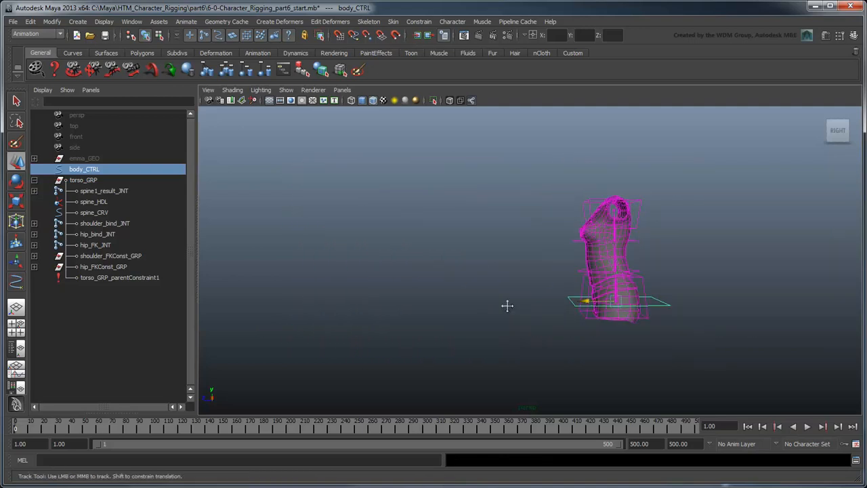
alt+middle_drag(507, 306, 434, 291)
alt+drag(494, 294, 557, 345)
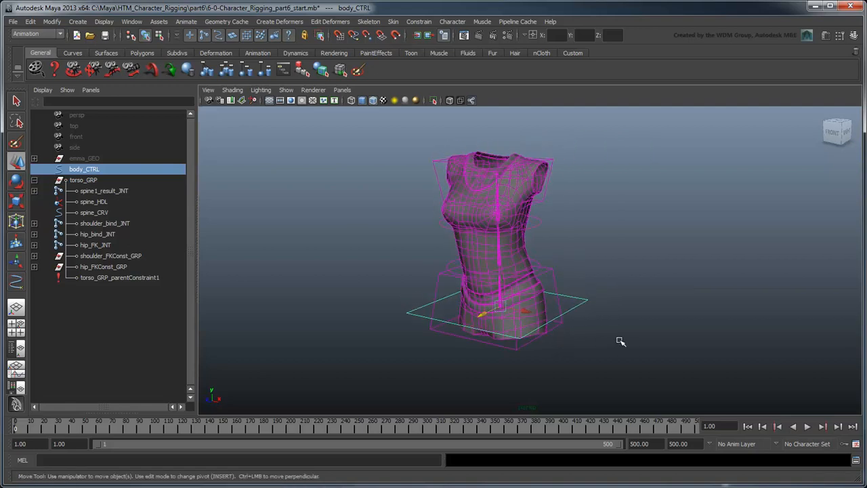
key(q)
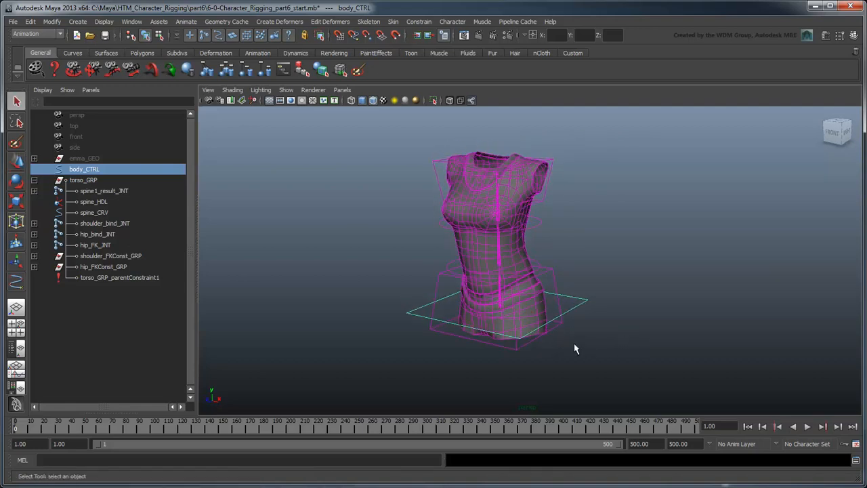
Step: Create a display layer from body_CTRL named body_LYR with a red colour
click(853, 35)
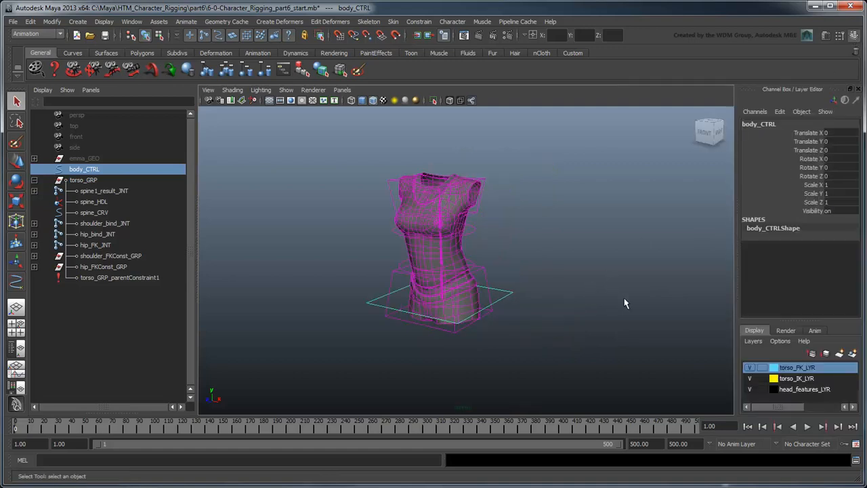
click(754, 341)
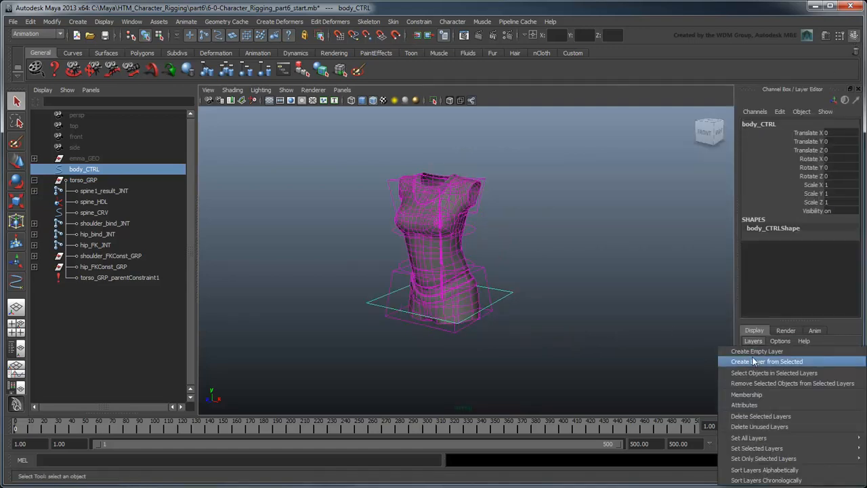
click(753, 360)
double_click(786, 367)
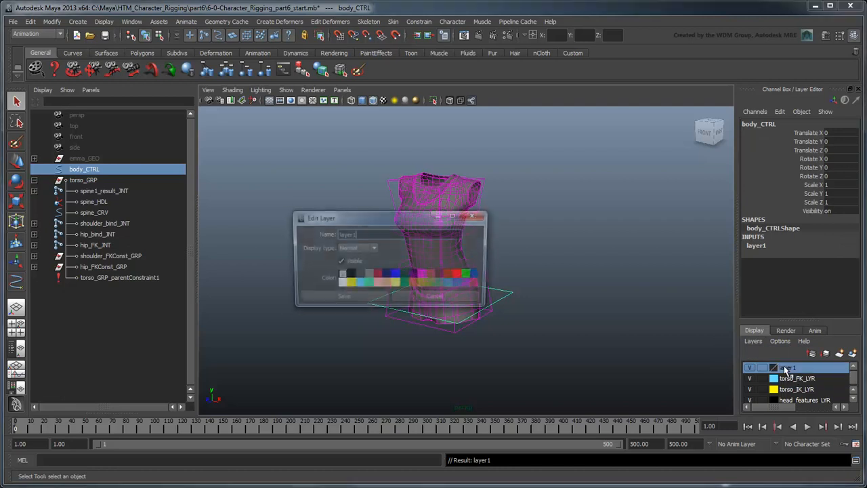
double_click(376, 233)
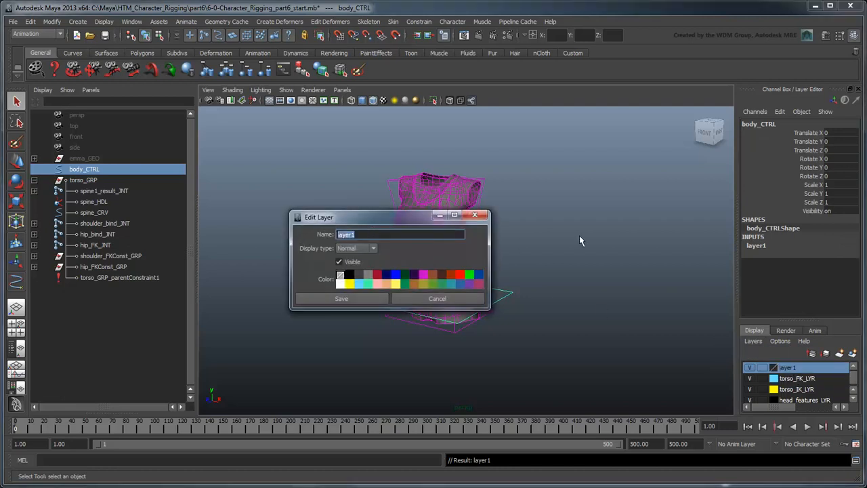
text(body_LYR)
click(460, 274)
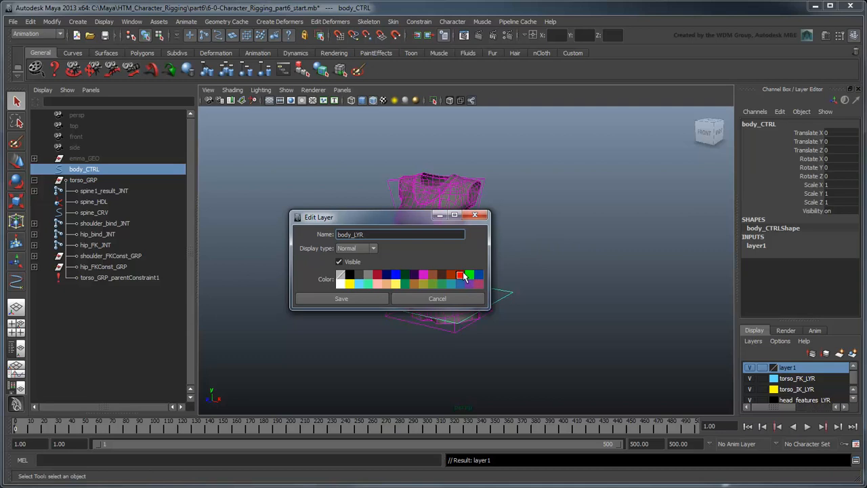
click(345, 300)
click(596, 312)
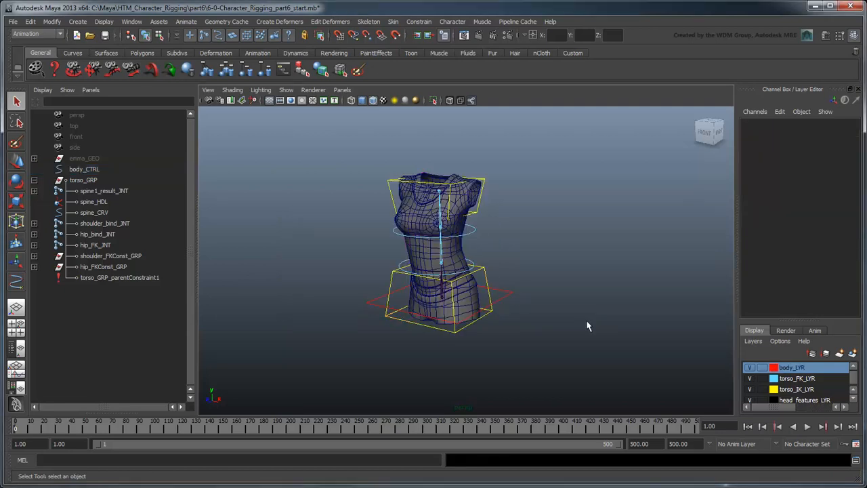
Step: Group spine1_result_INT, spine_HDL, spine_CRV, shoulder_bind_INT and hip_bind_INT inside torso_GRP
click(859, 89)
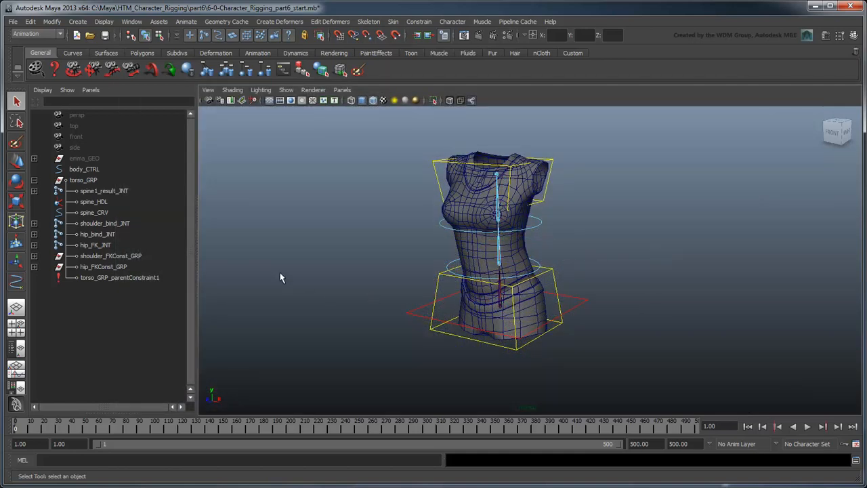
click(102, 234)
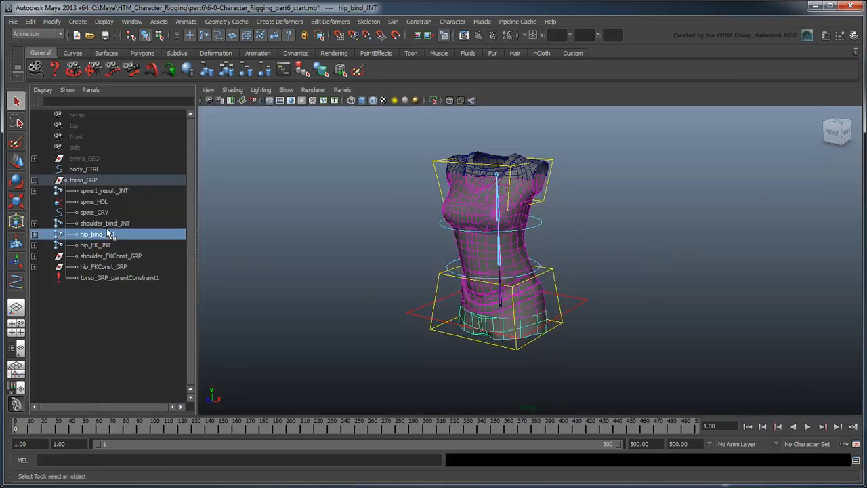
ctrl+click(102, 223)
ctrl+click(95, 214)
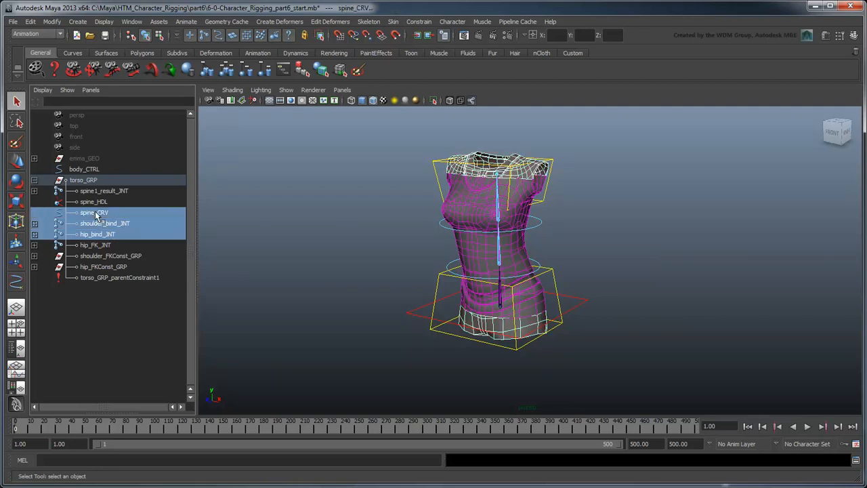
ctrl+click(95, 202)
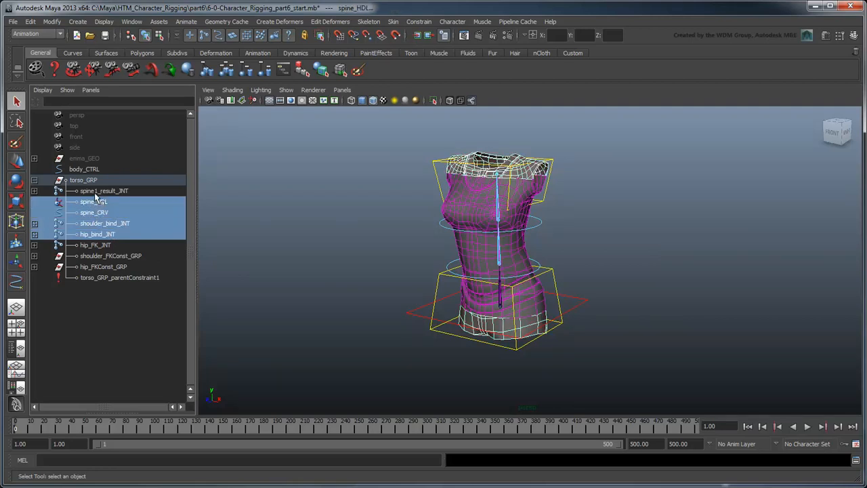
ctrl+click(95, 193)
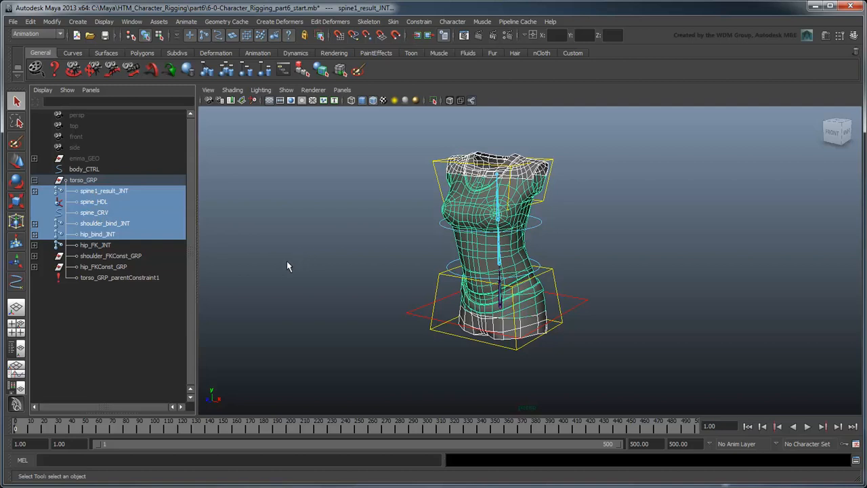
key(ctrl+g)
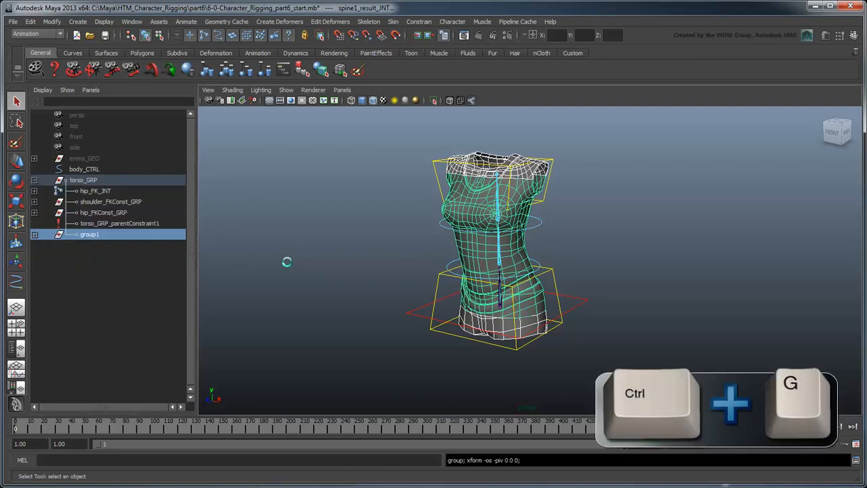
Step: Rename the new group DO_NOT_TOUCH_GRP
double_click(88, 235)
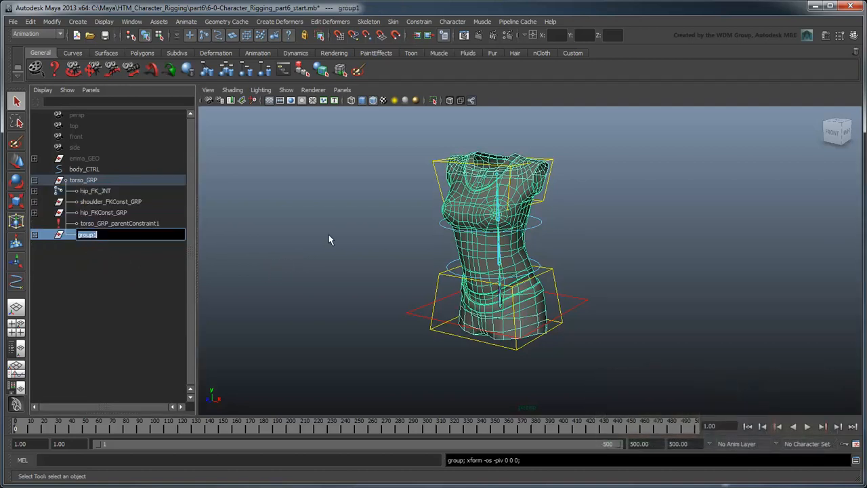
text(DO_NOT_TOUCH_GRP)
key(Return)
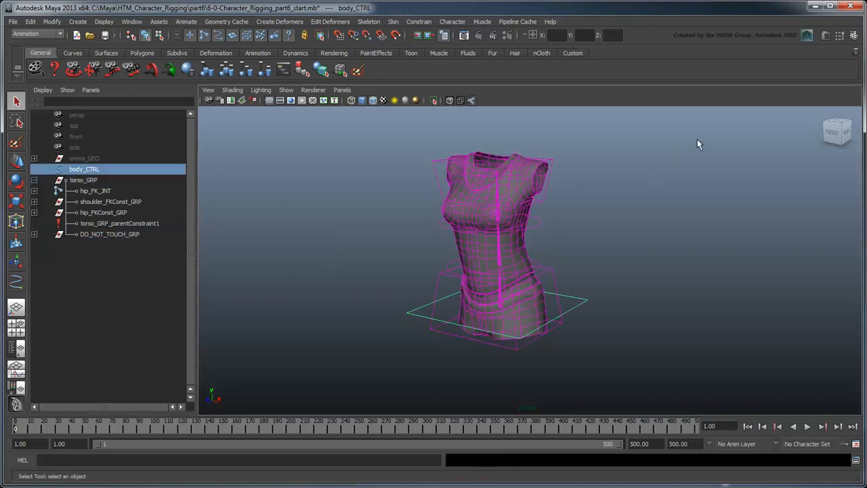
Step: Lock and hide body_CTRL's Scale X, Y and Z channels
click(854, 36)
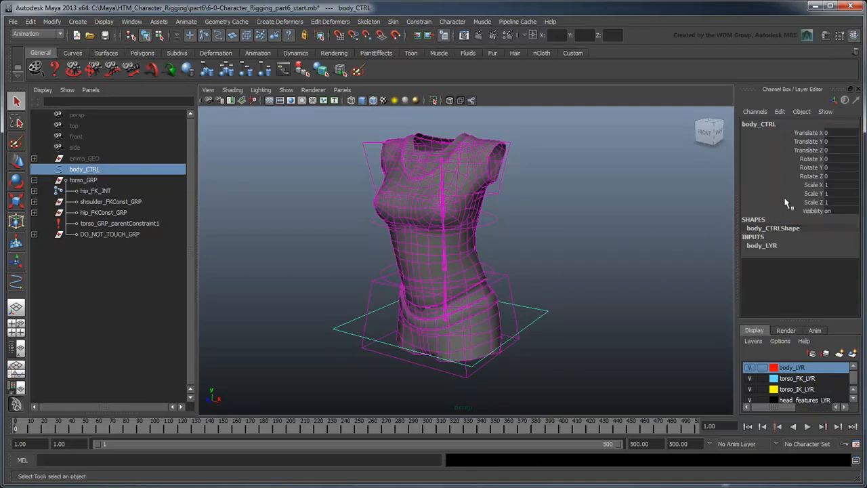
drag(813, 185, 813, 202)
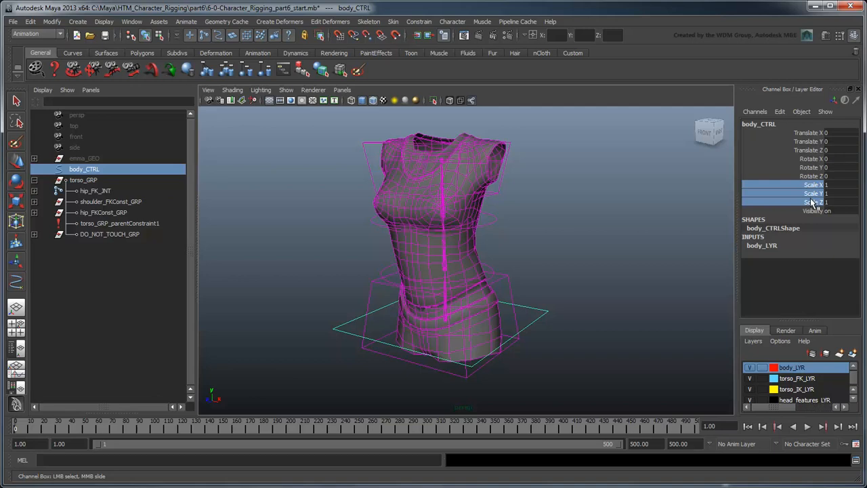
right_drag(812, 202, 815, 439)
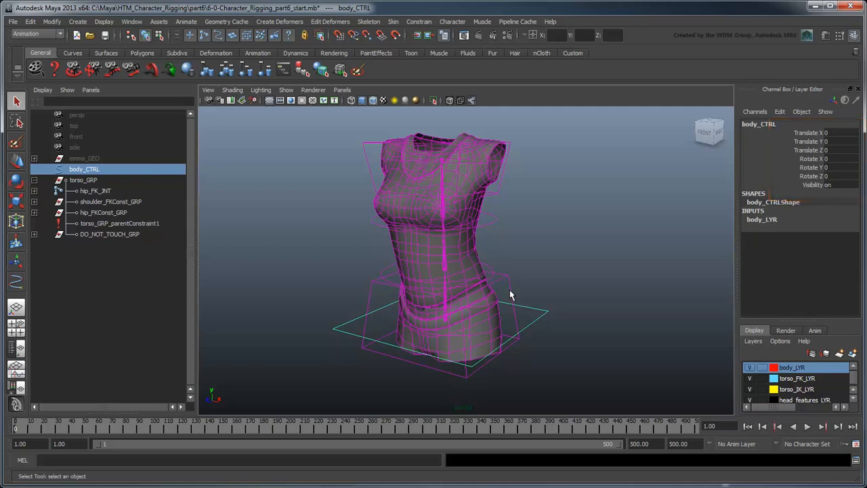
Step: Lock and hide the scale channels of the hip box control and the lower spine circle control
click(509, 294)
right_click(818, 204)
mouse_move(817, 185)
mouse_down()
mouse_move(818, 202)
mouse_move(808, 202)
mouse_up()
click(818, 439)
click(485, 266)
right_click(811, 205)
click(817, 441)
Step: Lock and hide the scale channels of the upper spine circle control and shoulder_CTRL
click(488, 228)
right_click(810, 196)
click(818, 442)
click(498, 194)
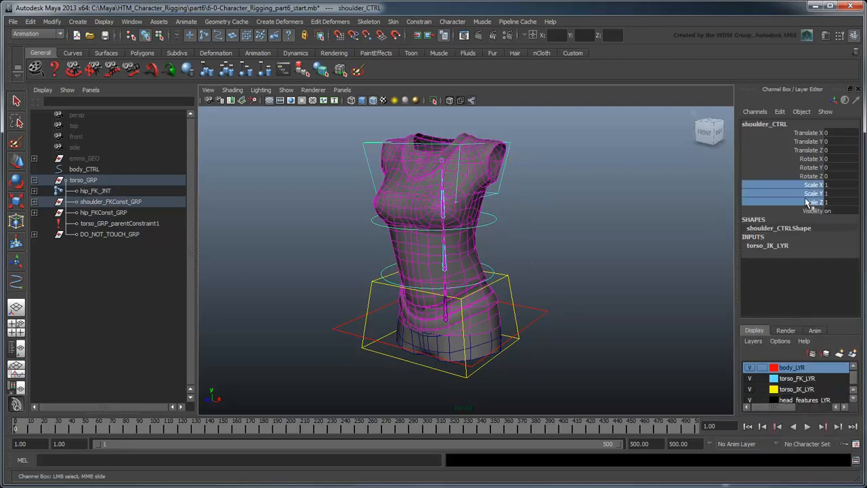
right_click(808, 200)
click(826, 437)
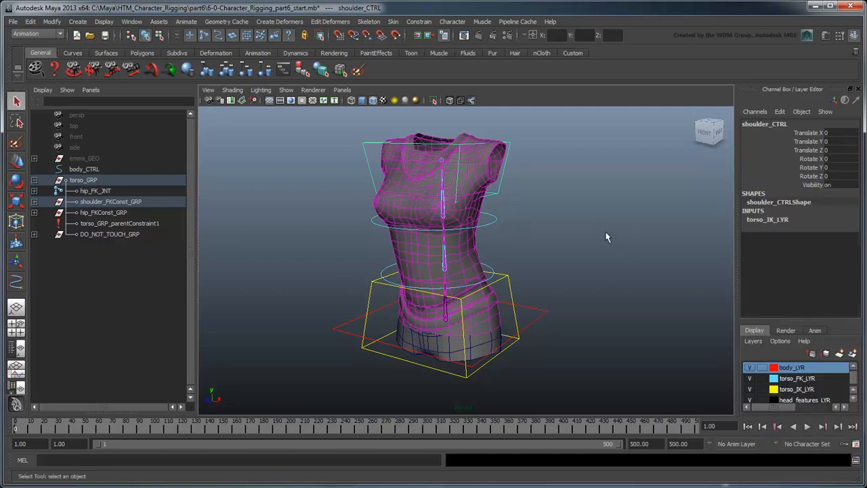
Step: Lock and hide spine2_FK_CTRL's translate and radius channels
click(494, 221)
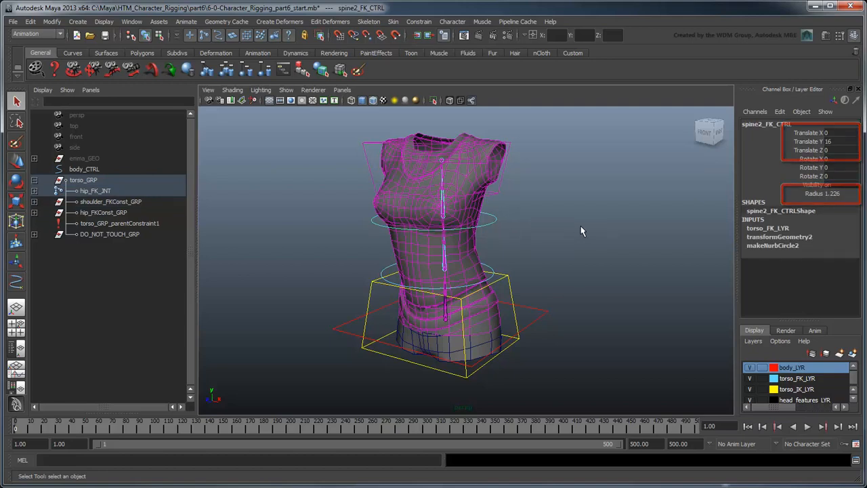
drag(810, 134, 809, 151)
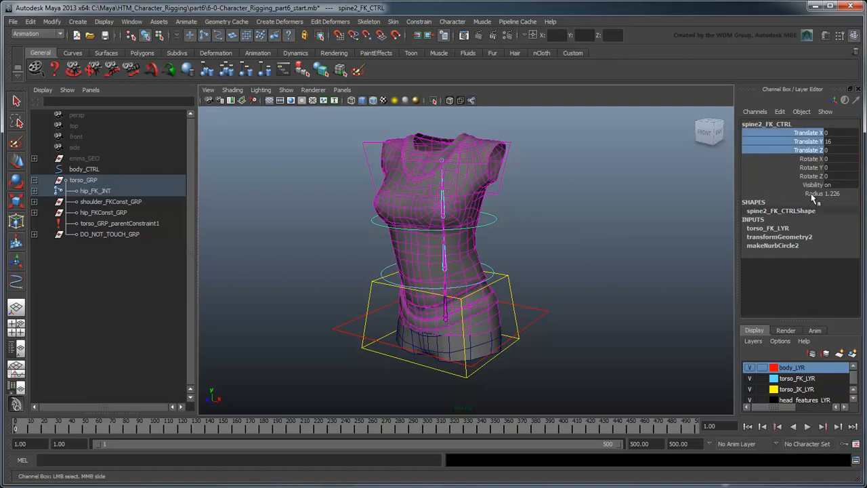
right_click(815, 194)
click(841, 436)
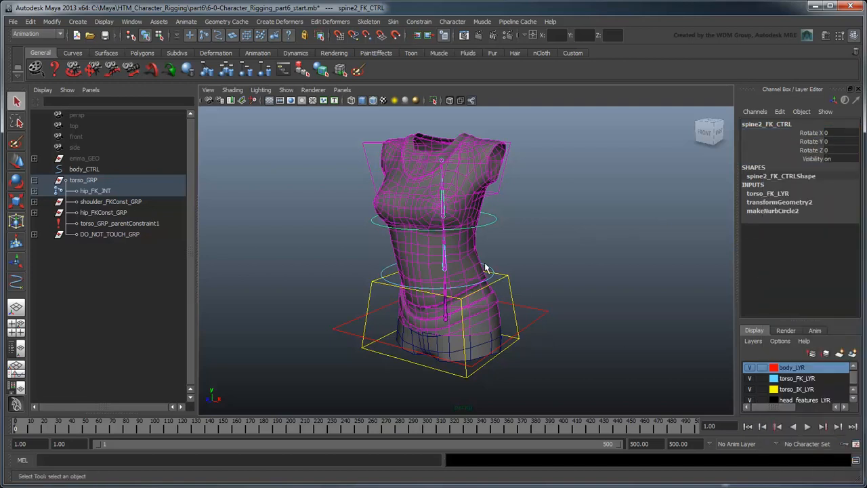
Step: Lock and hide spine1_FK_CTRL's translate and radius channels
key(Up)
drag(810, 134, 808, 151)
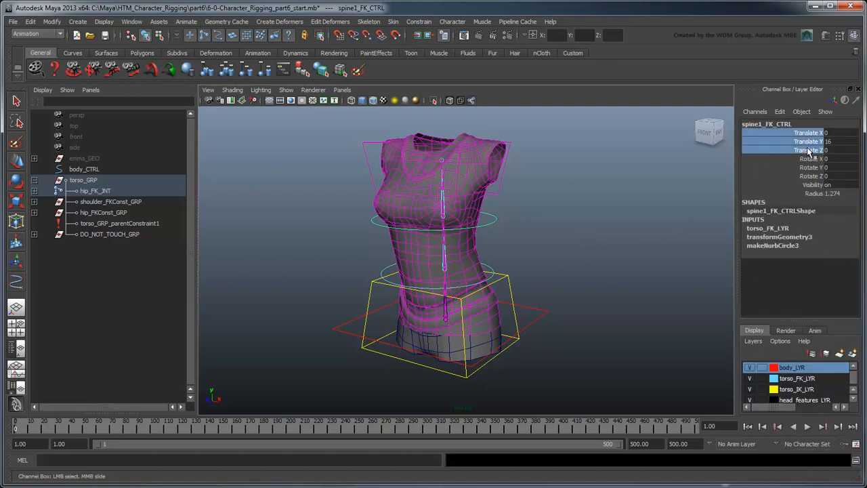
right_click(816, 192)
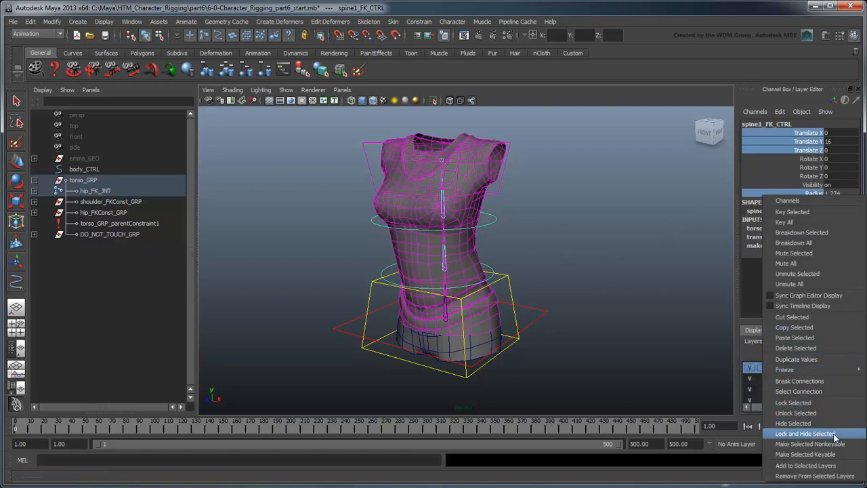
click(806, 434)
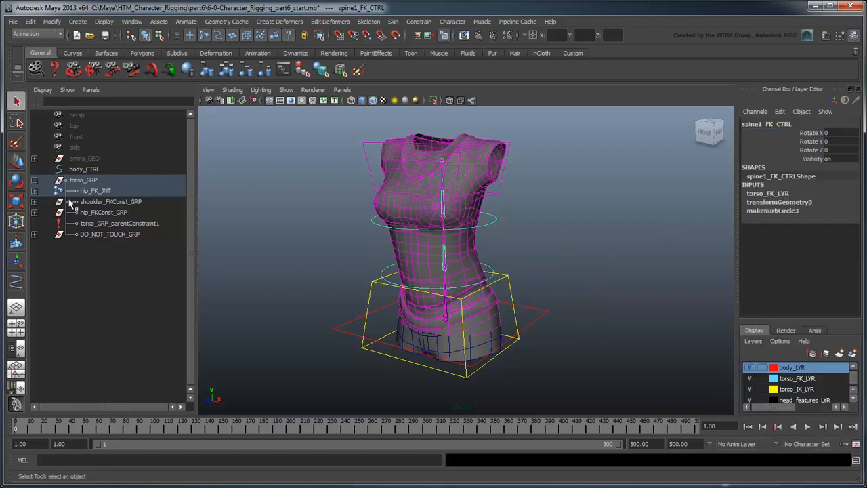
Step: Lock and hide all channels of hip_FK_JNT
click(33, 191)
click(97, 191)
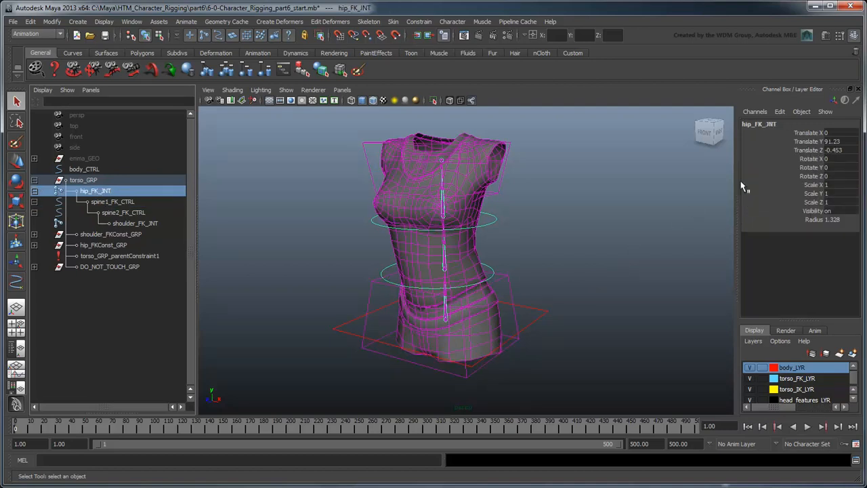
drag(807, 133, 808, 205)
right_click(809, 205)
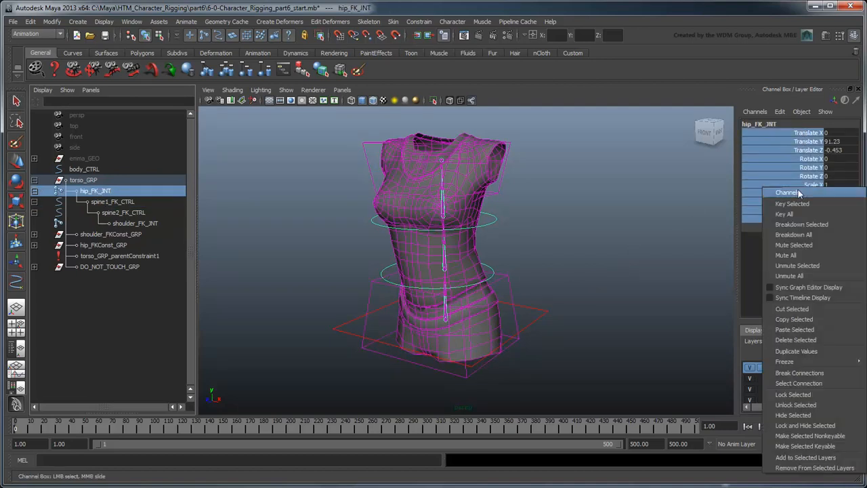
click(811, 430)
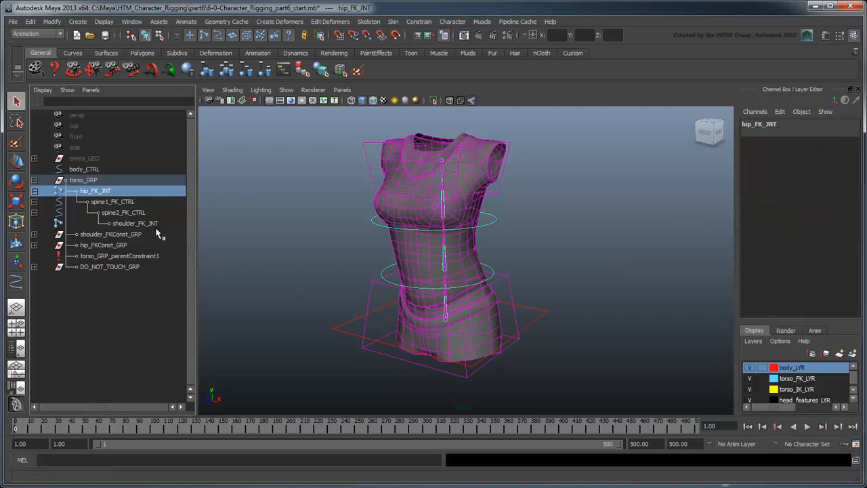
Step: Lock and hide all channels of shoulder_FK_JNT
click(136, 223)
drag(808, 133, 809, 222)
right_click(809, 221)
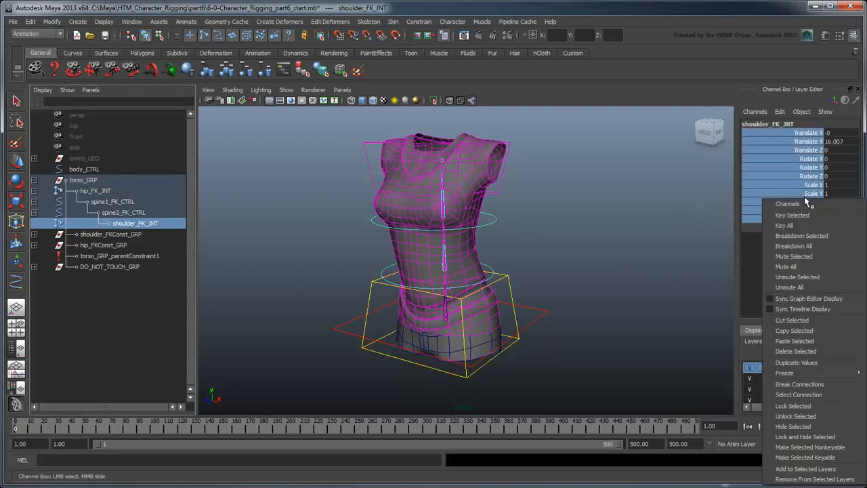
click(840, 438)
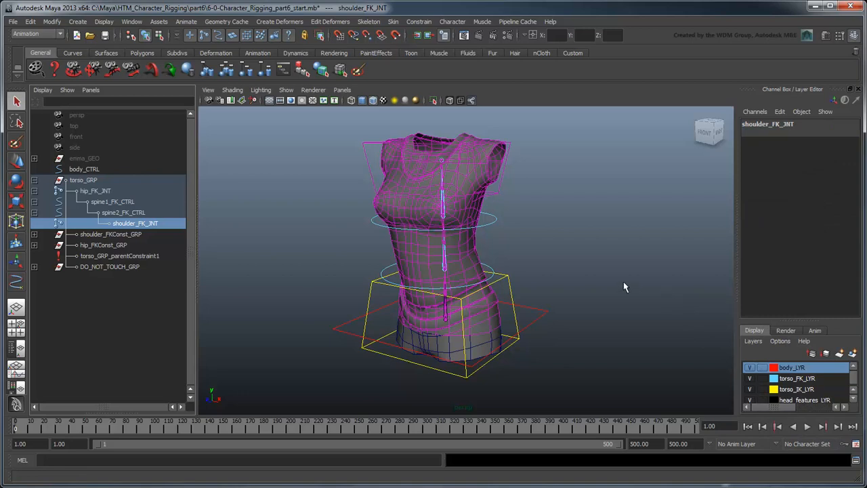
Step: Lock and hide the translate, rotate and scale channels of shoulder_FKConst_GRP
click(125, 234)
drag(817, 134, 811, 214)
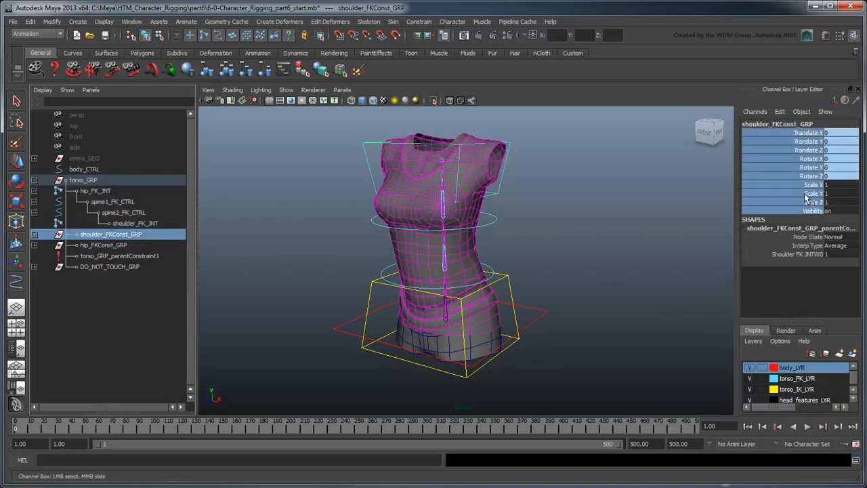
right_click(806, 197)
click(813, 438)
Step: Lock and hide the translate, rotate and scale channels of hip_FKConst_GRP
click(120, 246)
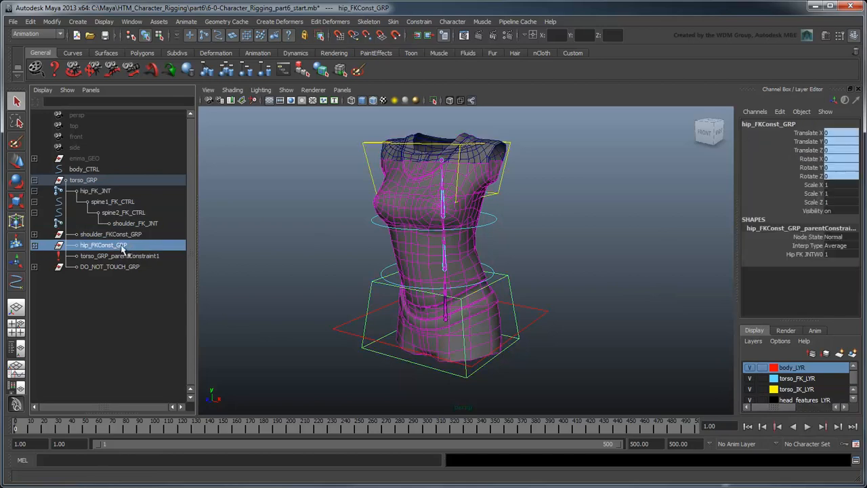
drag(810, 132, 814, 211)
right_click(813, 199)
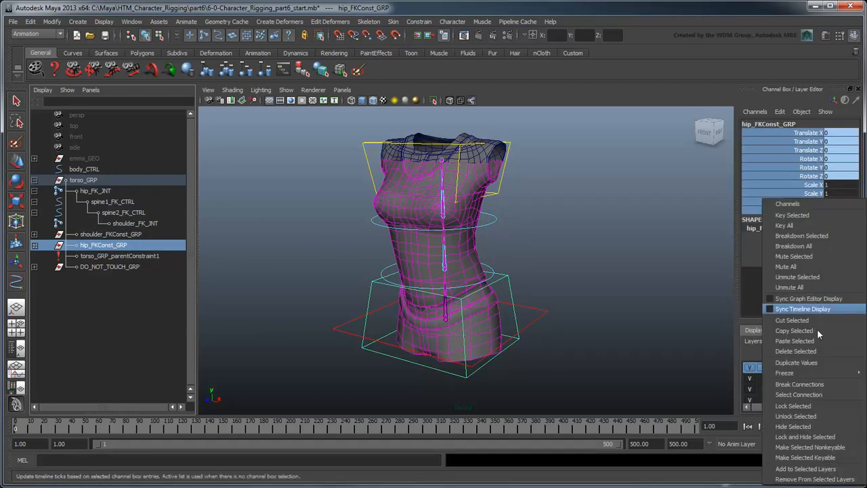
click(838, 438)
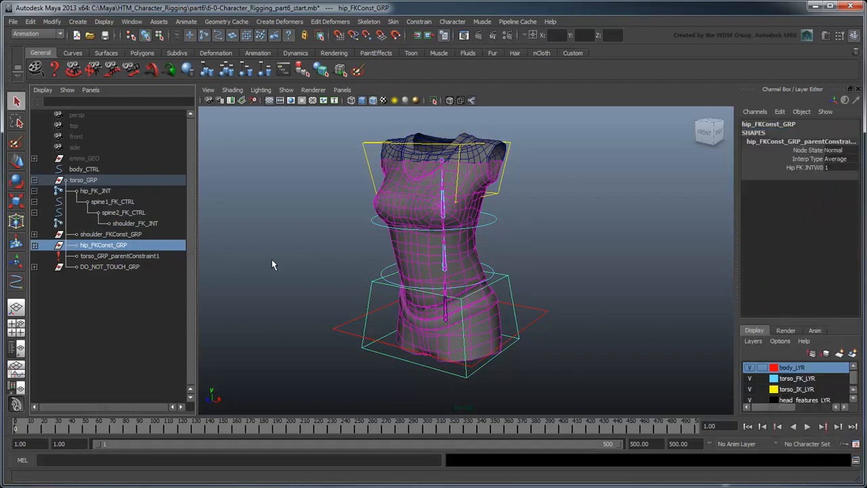
Step: Lock and hide the translate, rotate and scale channels of torso_GRP
click(85, 180)
drag(810, 133, 813, 209)
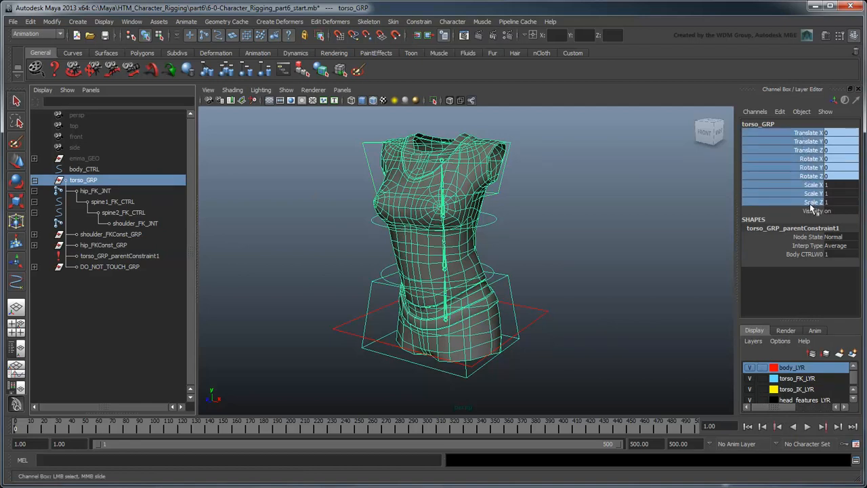
right_click(801, 143)
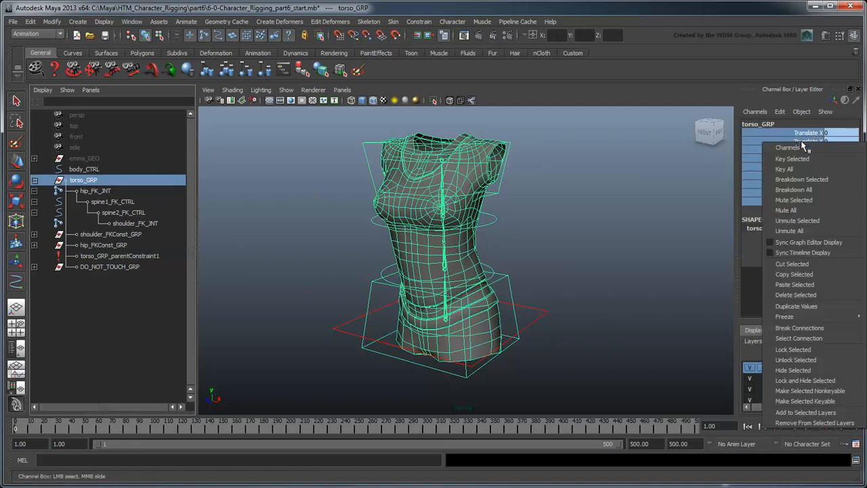
click(818, 382)
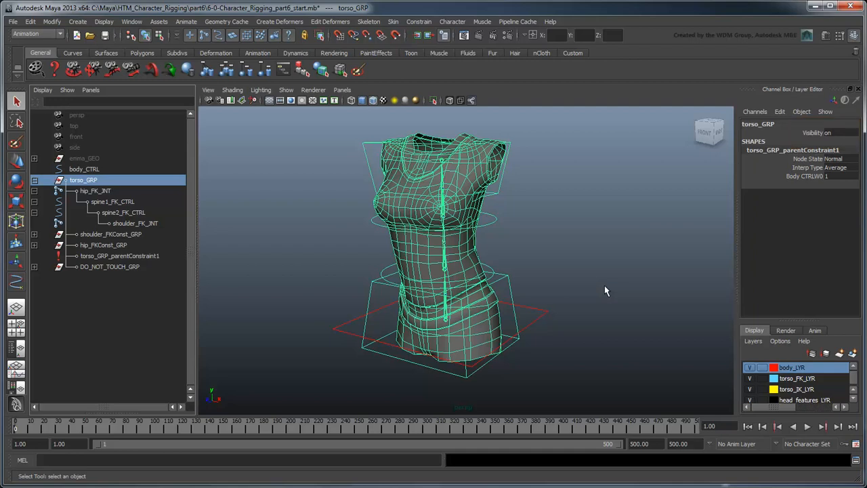
Step: Select each torso control in the viewport in turn to inspect its remaining channels
click(496, 196)
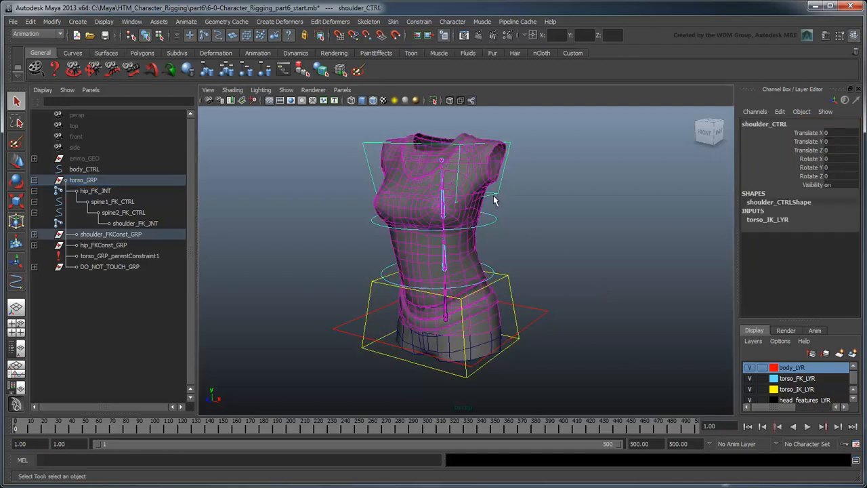
click(494, 221)
click(487, 269)
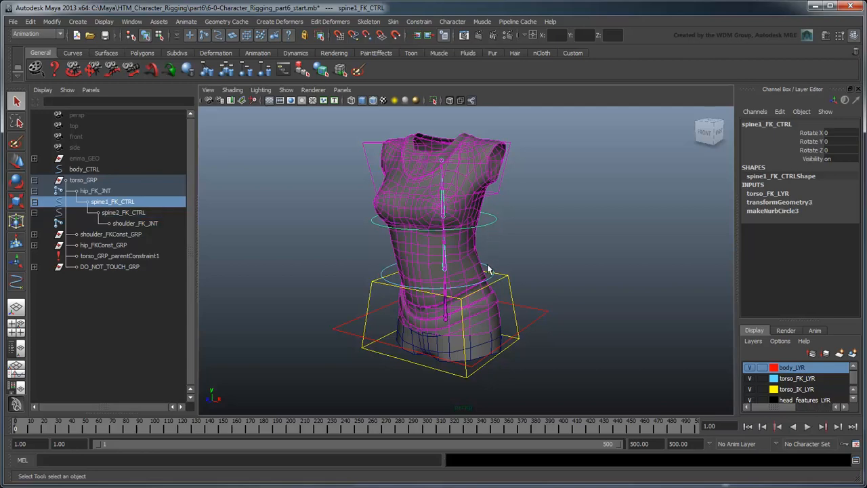
click(513, 287)
click(536, 324)
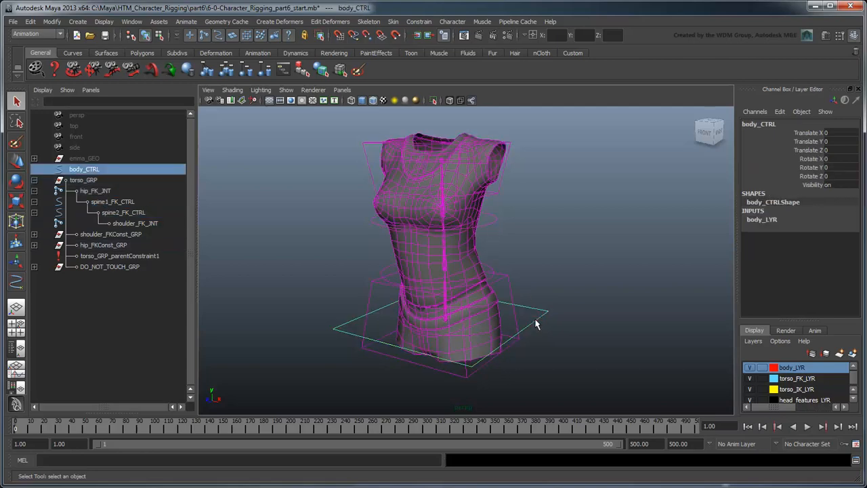
click(584, 359)
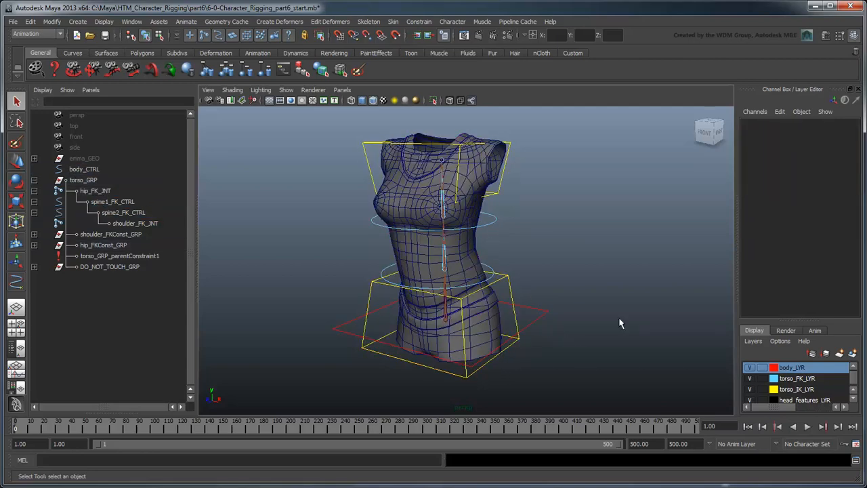
Step: Select all the torso geometry pieces and create a new display layer from them
click(472, 153)
shift+click(482, 181)
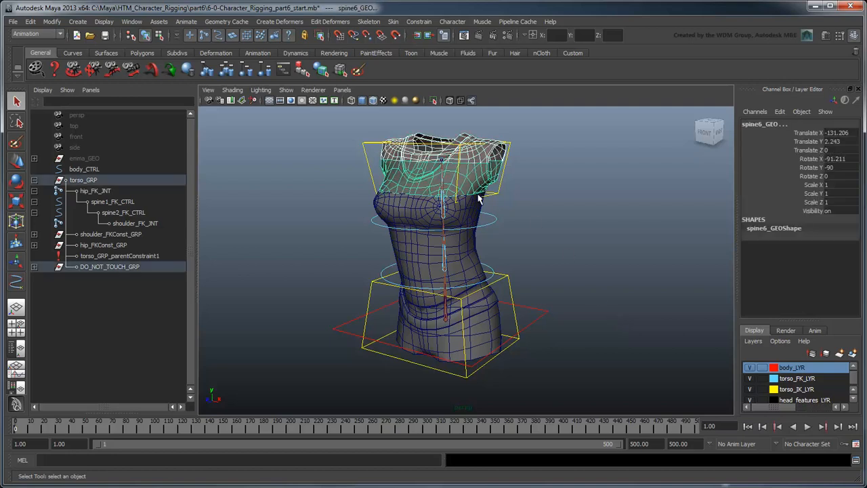
shift+click(477, 215)
shift+click(470, 258)
shift+click(472, 267)
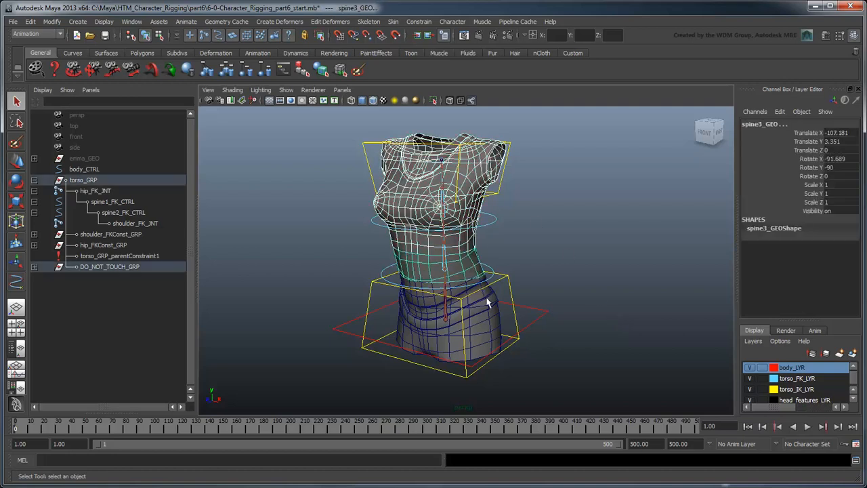
shift+click(485, 297)
shift+click(490, 310)
shift+click(485, 340)
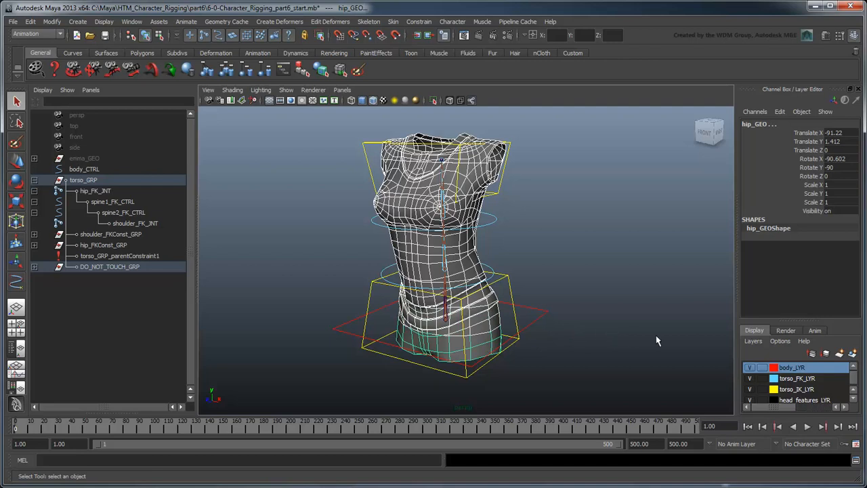
click(755, 342)
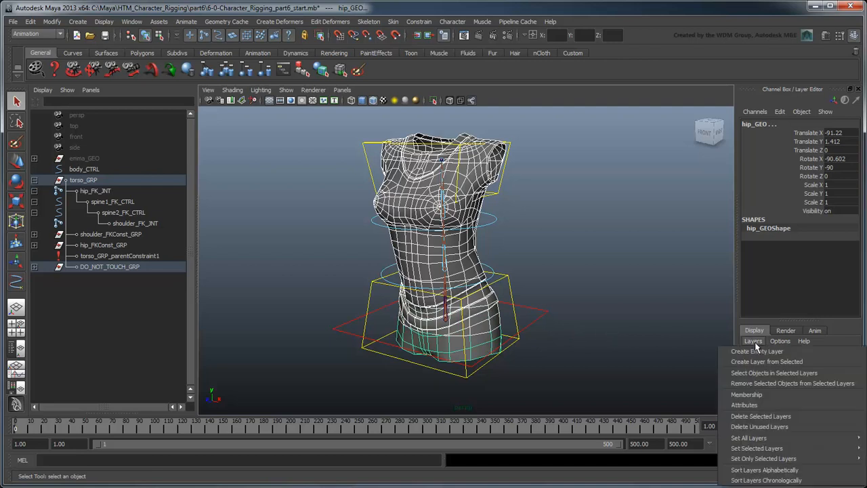
click(817, 361)
Step: Rename the new layer geo_LYR and set its display type to Reference
double_click(786, 367)
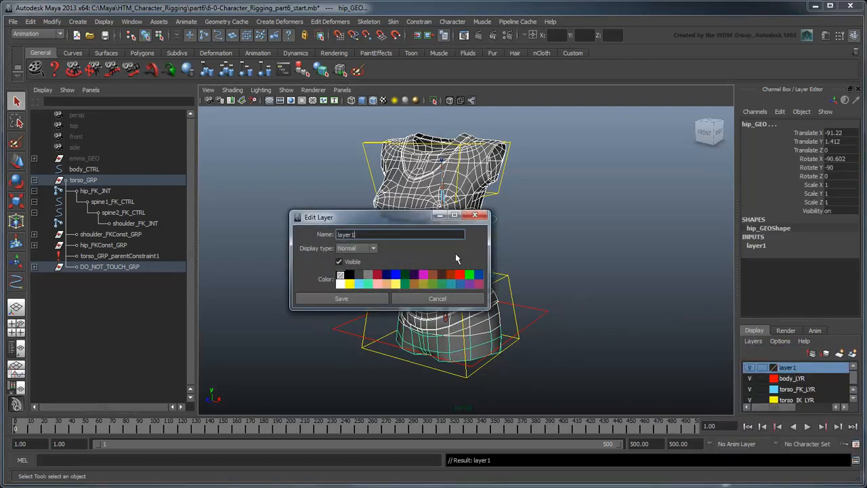
text(geo_LYR)
click(355, 249)
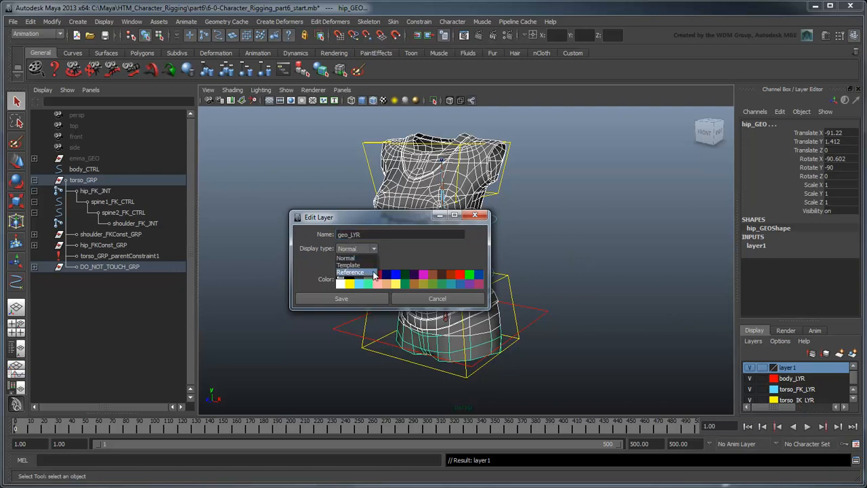
click(350, 272)
click(360, 304)
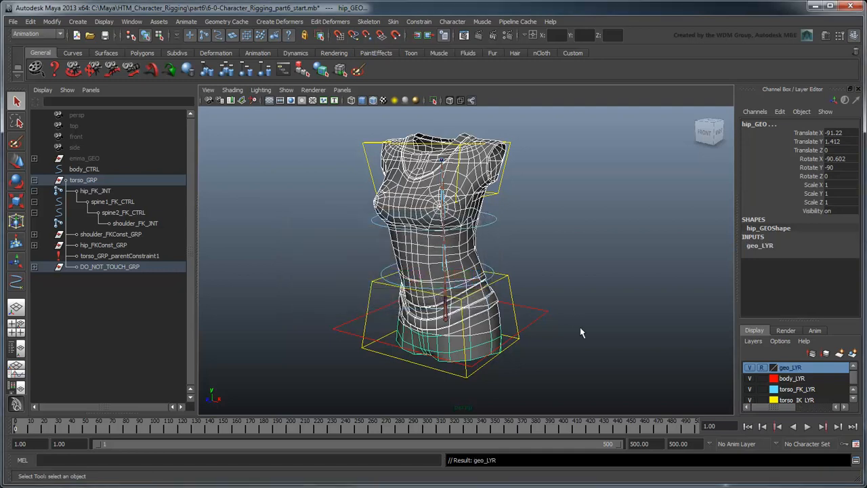
Step: Create a display layer from the spine result joint chain inside DO_NOT_TOUCH_GRP
click(649, 338)
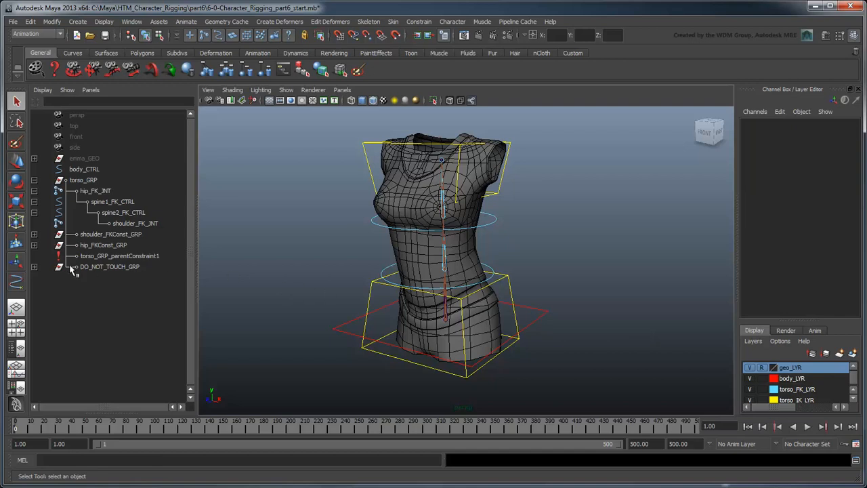
click(34, 267)
shift+click(35, 322)
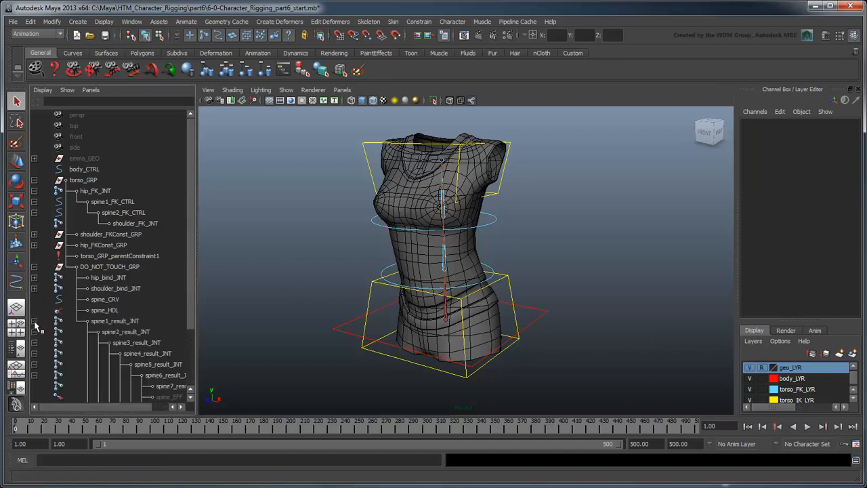
click(107, 322)
shift+click(170, 386)
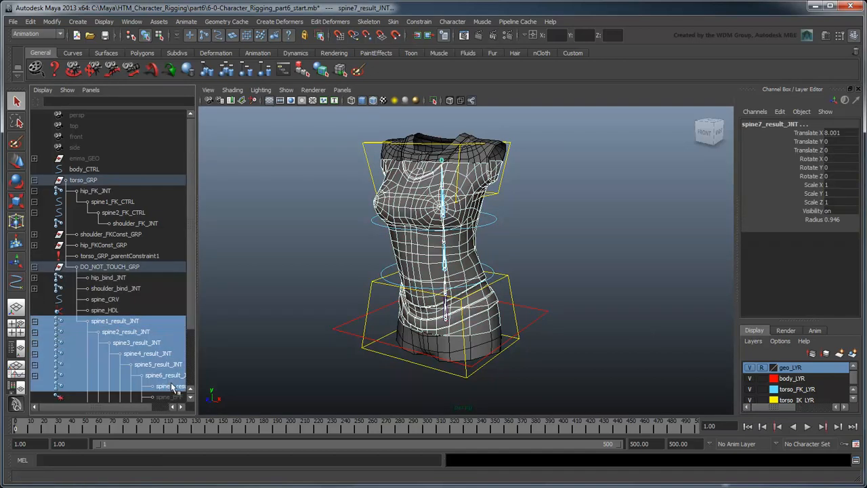
click(754, 341)
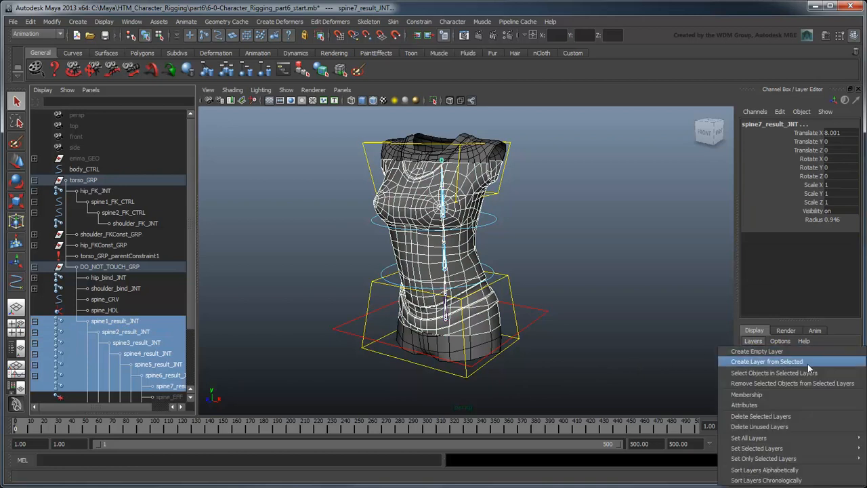
click(766, 360)
Step: Rename the new layer result_skeleton_LYR and set its display type to Template
double_click(803, 368)
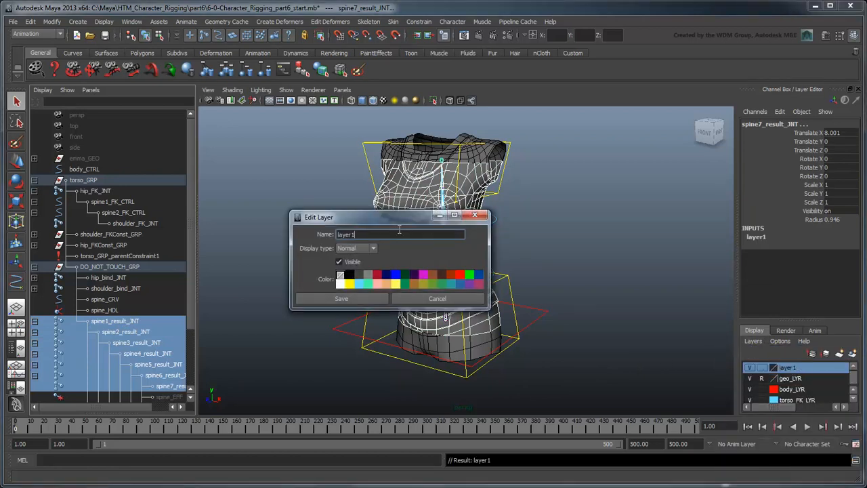
text(result_skeleton_LYR)
click(373, 249)
click(373, 266)
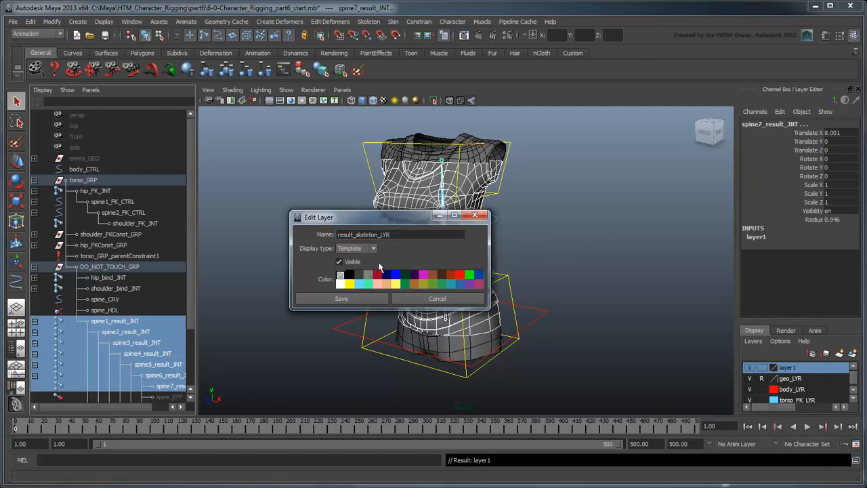
click(341, 298)
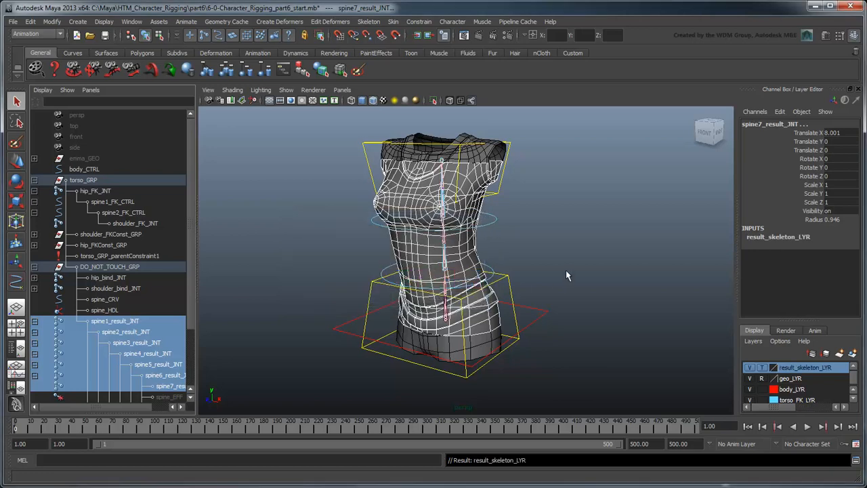
Step: Hide the spine IK handle and spine curve inside DO_NOT_TOUCH_GRP
click(567, 272)
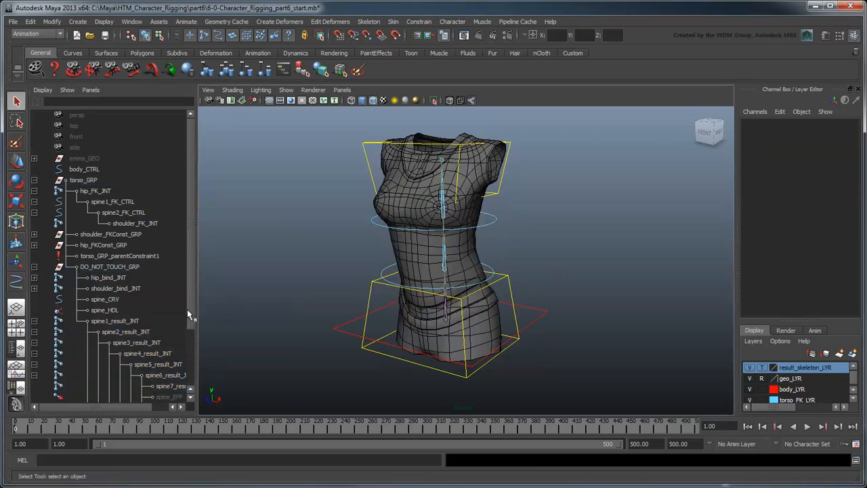
click(33, 321)
click(103, 311)
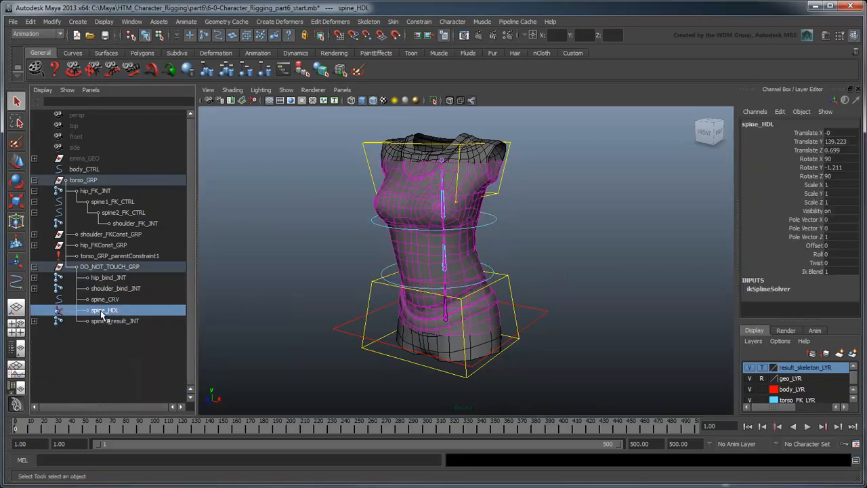
ctrl+click(103, 299)
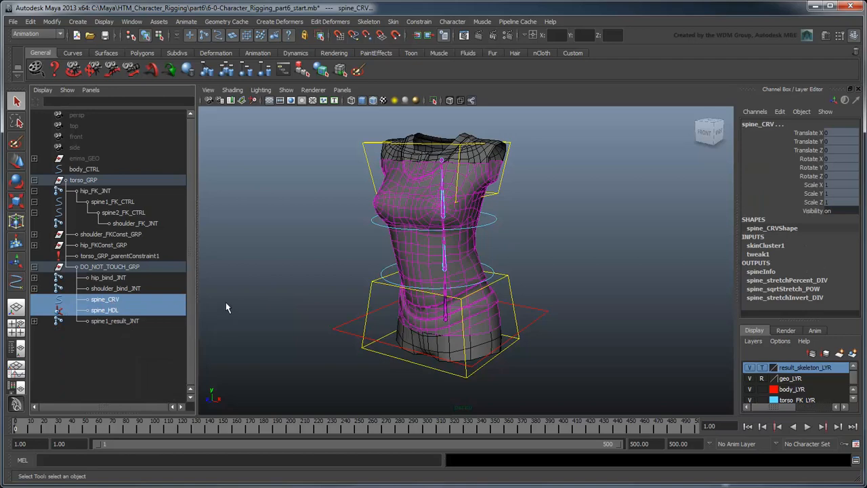
click(105, 21)
mouse_move(132, 70)
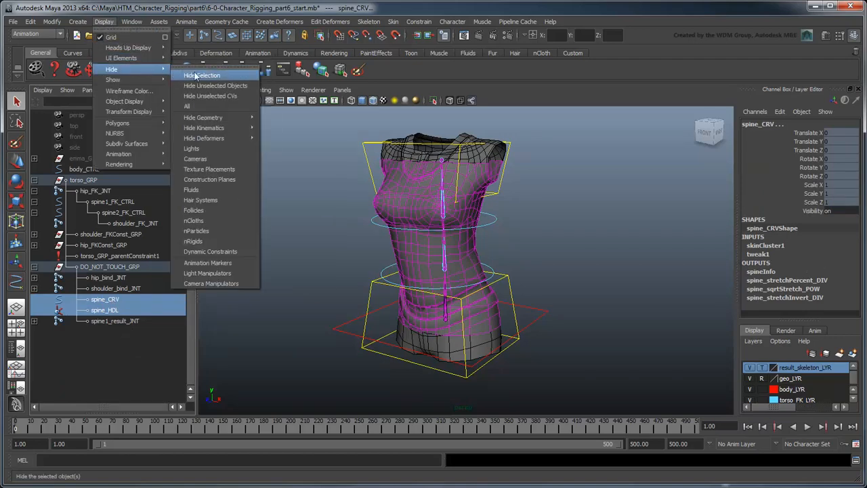
click(233, 74)
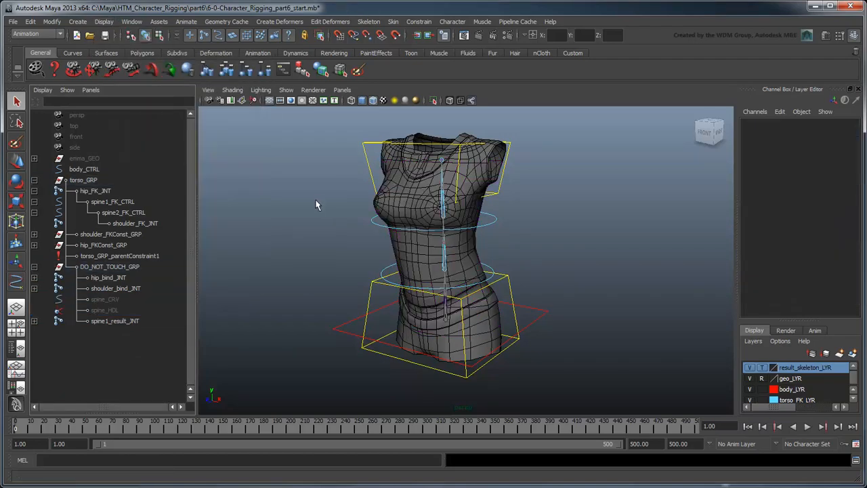
Step: Group body_CTRL and torso_GRP together into a new group
click(858, 89)
scroll(413, 244, down, 3)
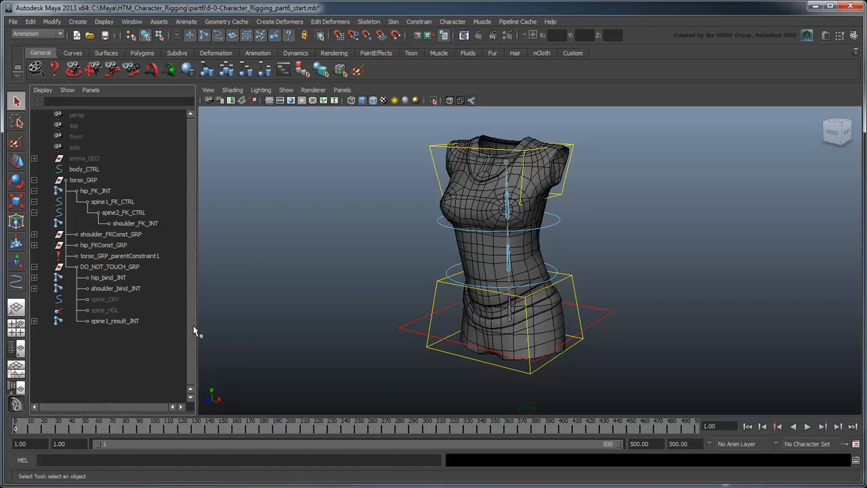
click(34, 267)
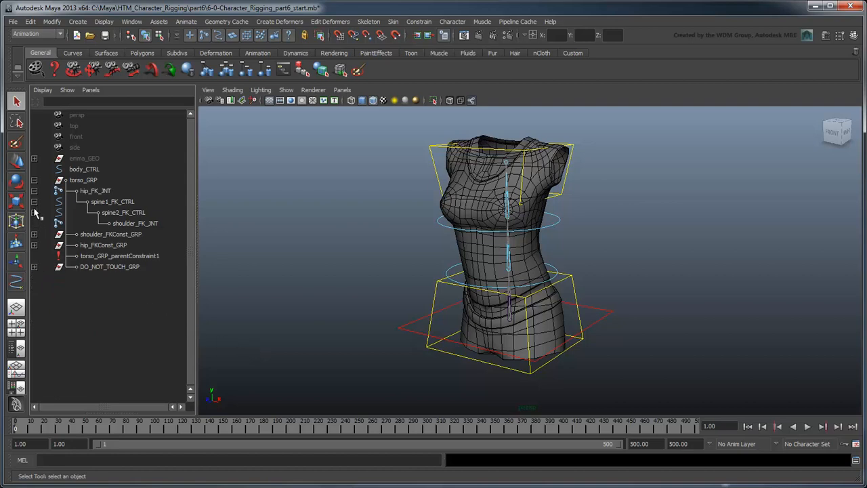
click(34, 180)
click(88, 170)
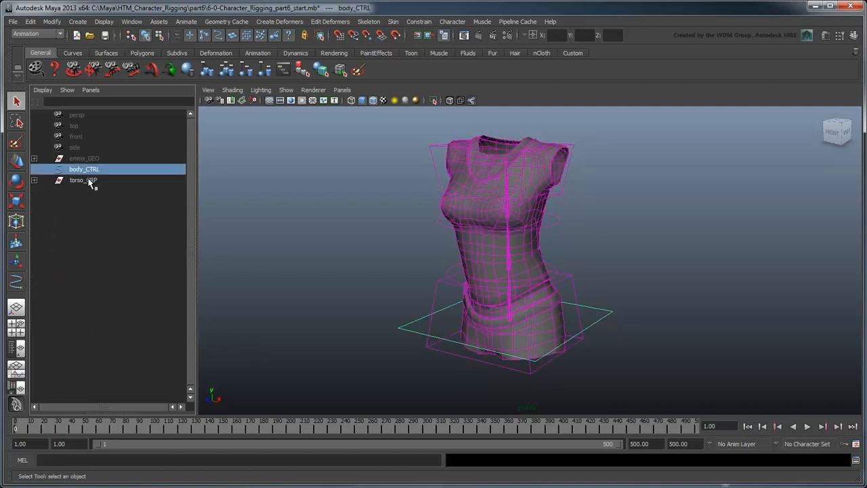
ctrl+click(90, 181)
key(ctrl+g)
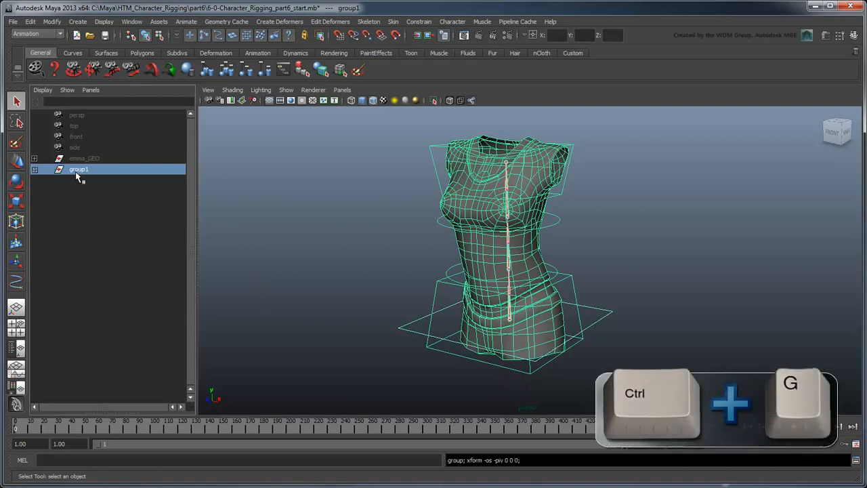
Step: Rename the new group emma_root_transform_GRP
double_click(80, 171)
text(emma_)
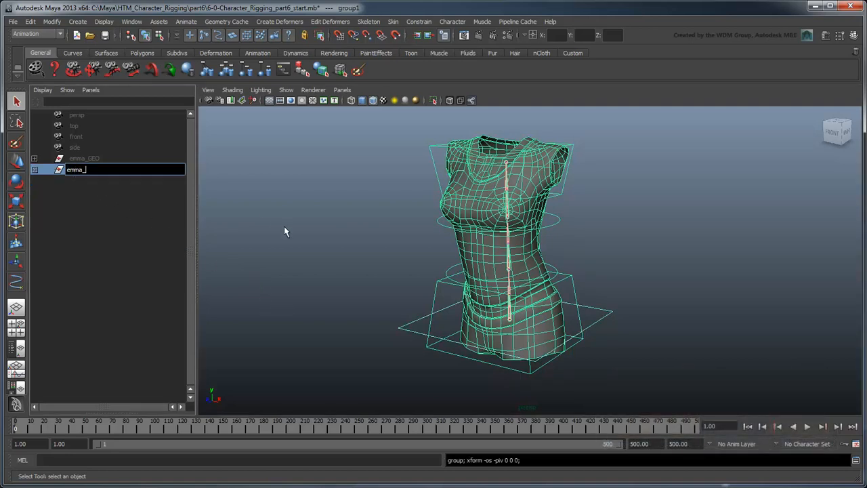
text(root_transform_GRP)
key(Return)
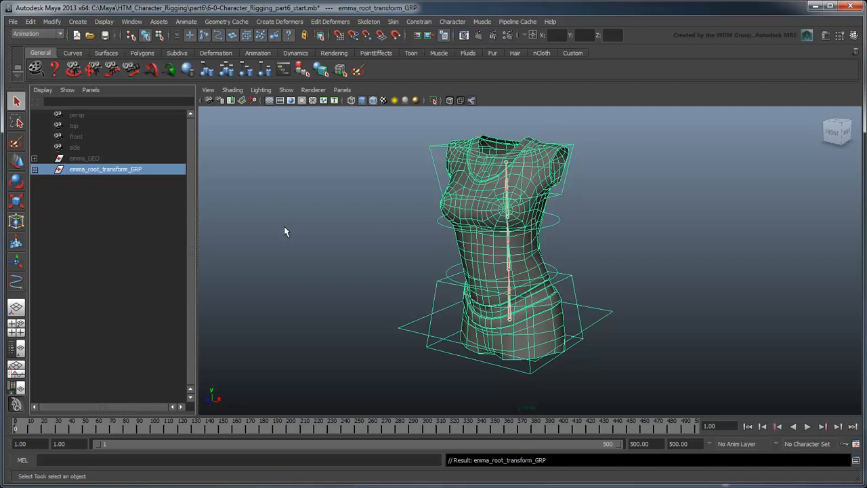
Step: Set the root group's rotate order to zxy in the Attribute Editor
click(826, 39)
click(736, 243)
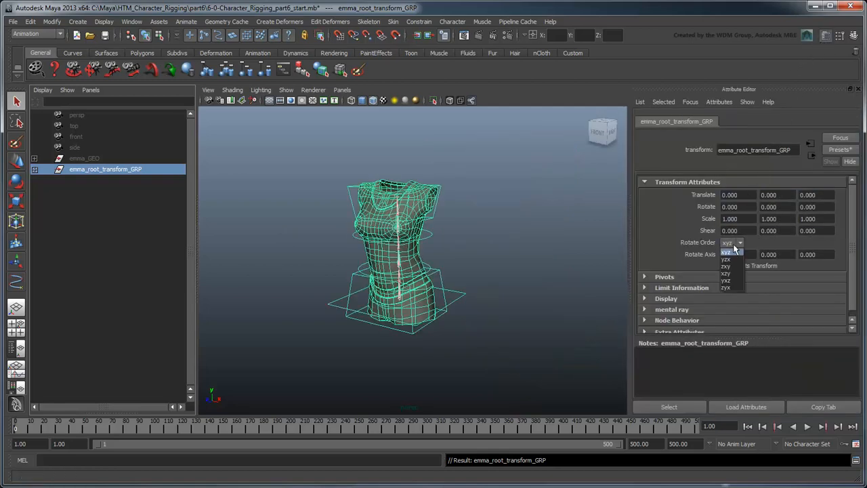
click(733, 267)
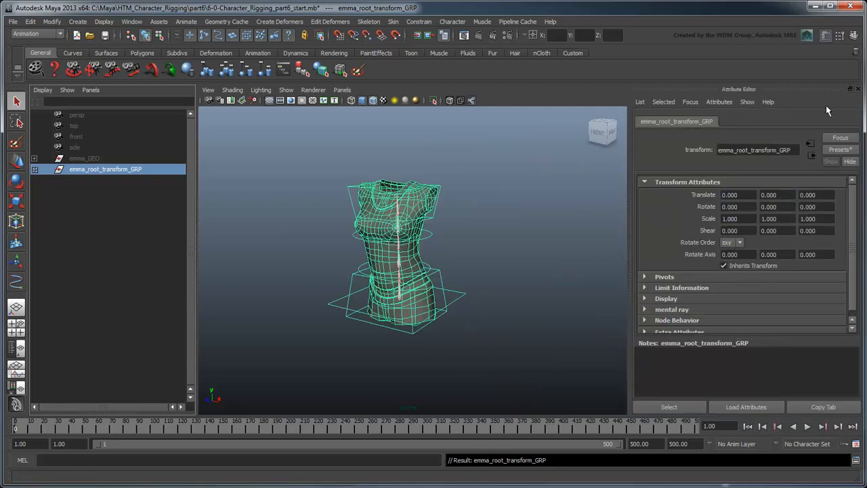
click(858, 89)
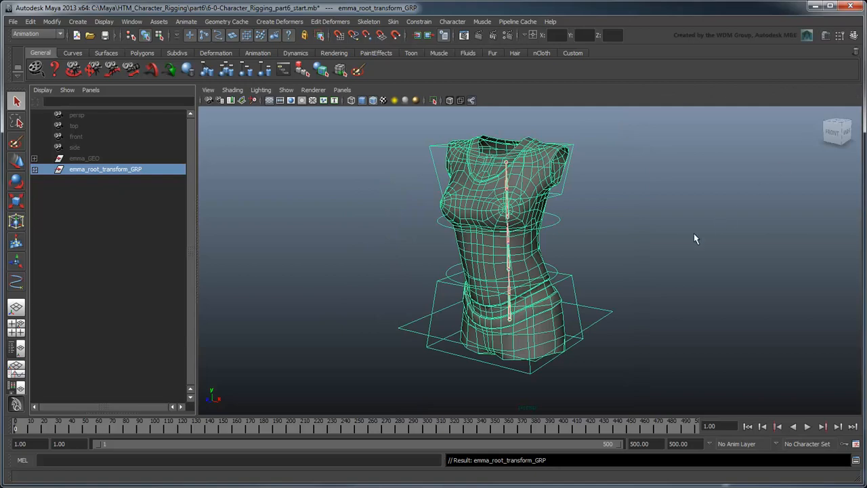
Step: Move and rotate the root group to test the rig, then undo those transforms
scroll(694, 233, down, 4)
alt+middle_drag(622, 311, 631, 259)
scroll(616, 297, up, 2)
key(w)
drag(528, 376, 598, 387)
key(e)
drag(573, 362, 616, 376)
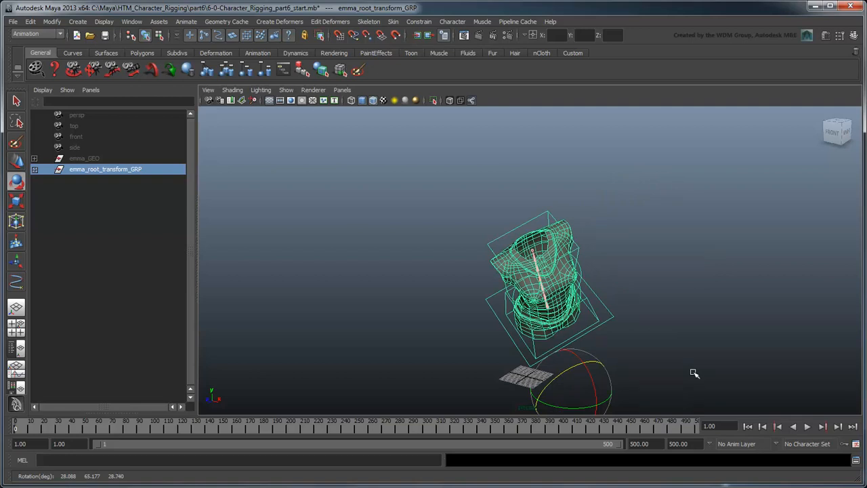
key(ctrl+z)
key(ctrl+z)
key(ctrl+z)
key(ctrl+z)
key(ctrl+z)
key(ctrl+z)
key(ctrl+z)
key(ctrl+z)
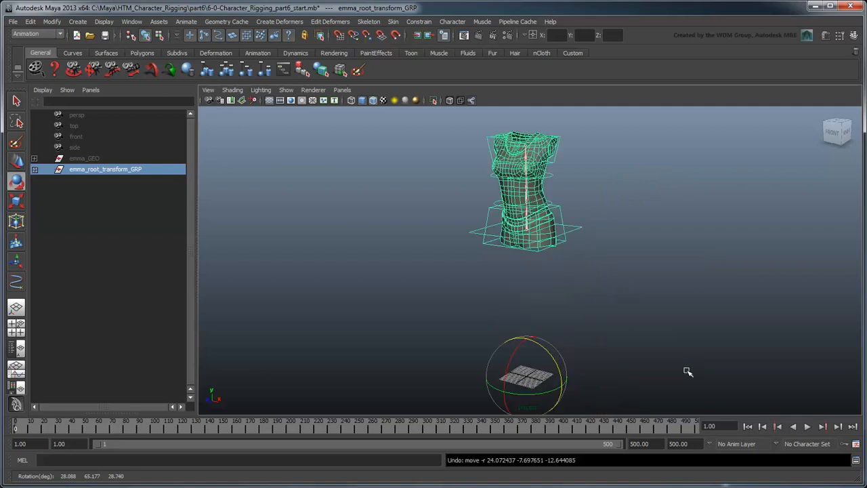
Step: Scale the root group to test how the spine stretch reacts to global scale
key(r)
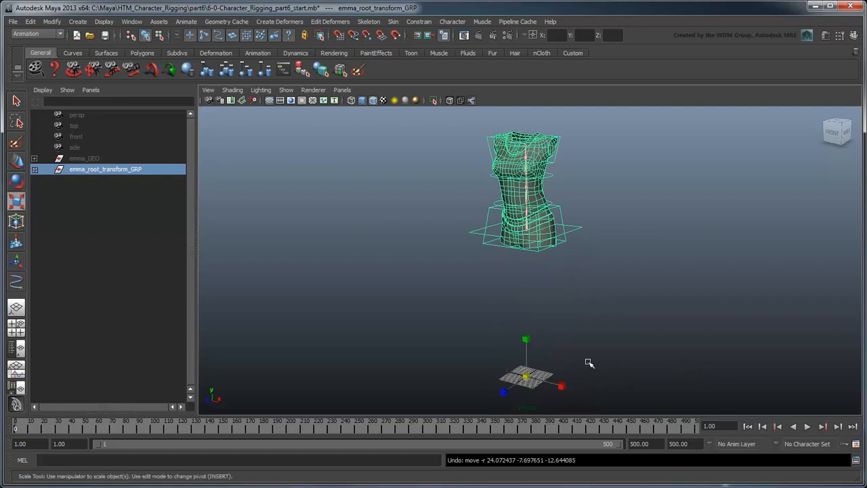
scroll(568, 363, down, 3)
alt+middle_drag(586, 308, 547, 347)
drag(489, 378, 599, 387)
alt+middle_drag(559, 276, 630, 355)
click(590, 367)
scroll(587, 364, up, 2)
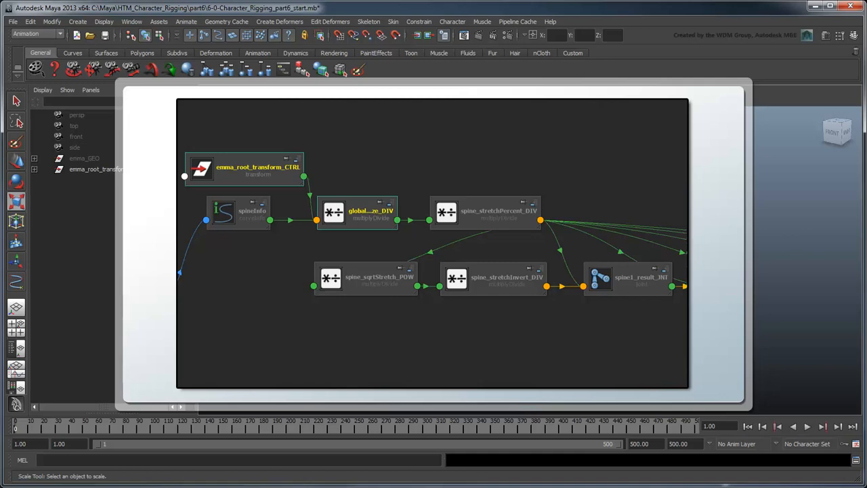
Step: Select spine_CRV and open it in the Node Editor
click(123, 169)
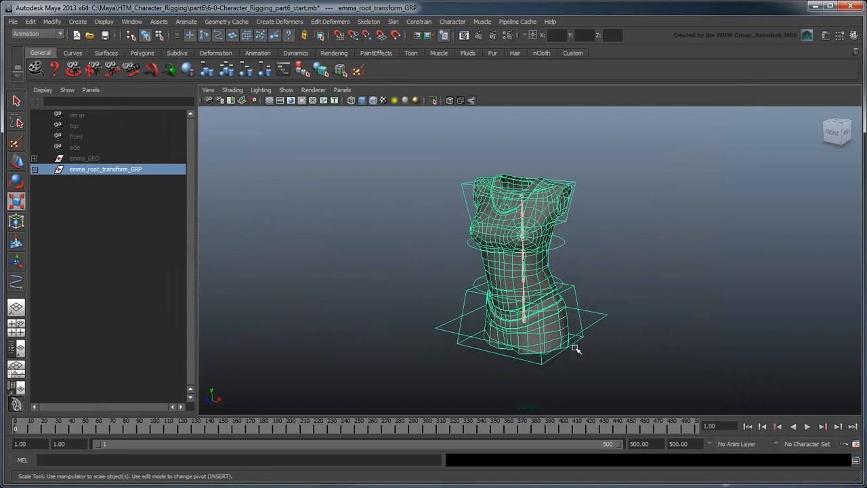
click(34, 170)
click(34, 191)
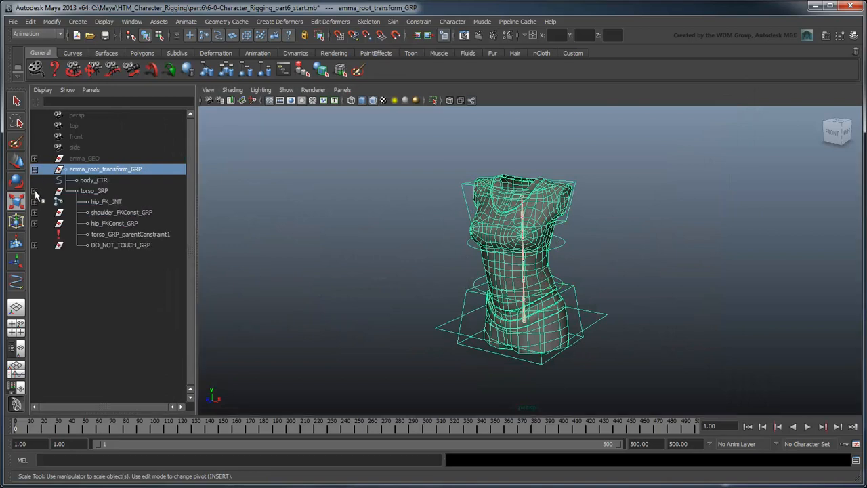
click(34, 246)
click(116, 278)
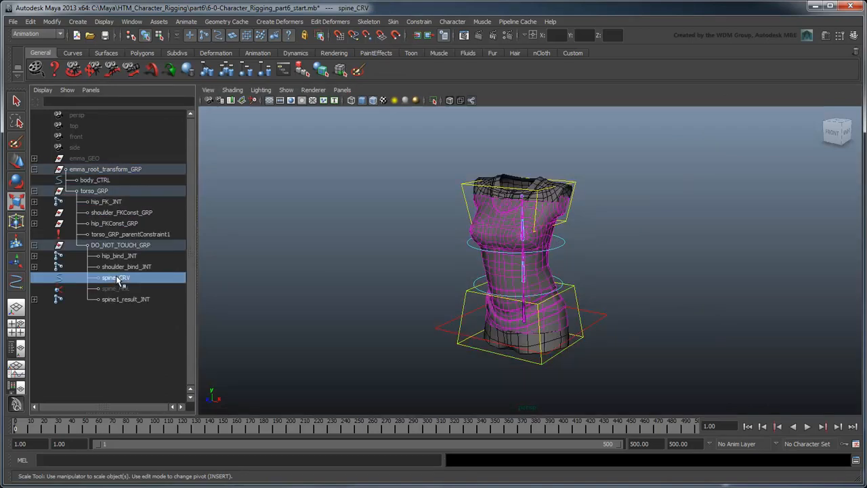
click(132, 21)
click(181, 110)
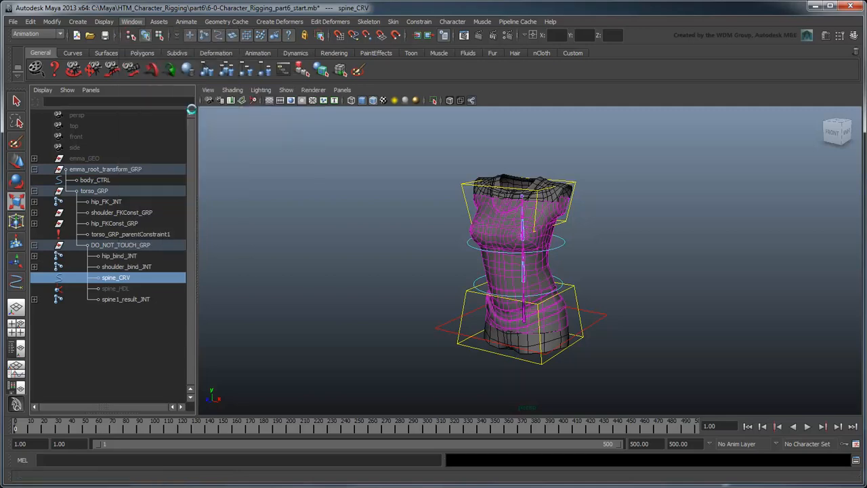
scroll(461, 261, up, 3)
alt+middle_drag(390, 276, 608, 321)
scroll(591, 293, up, 1)
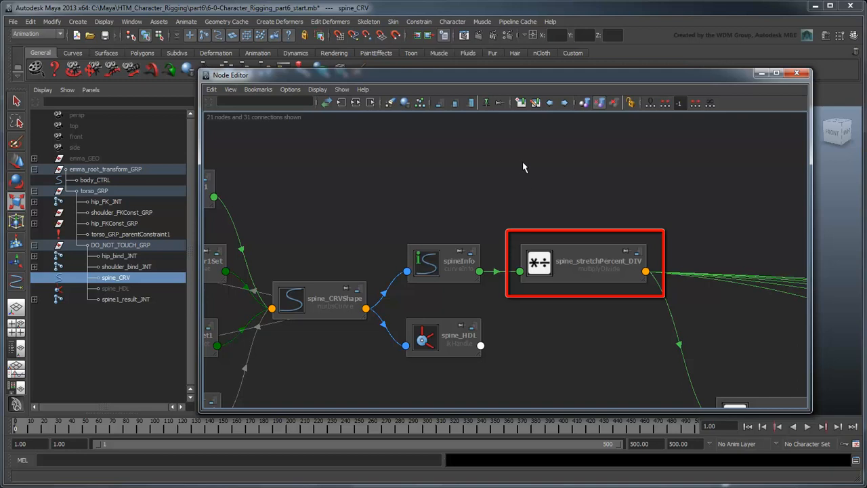
Step: Create a multiplyDivide node in the Node Editor and name it globalScale_spineNormalize_DIV
key(Tab)
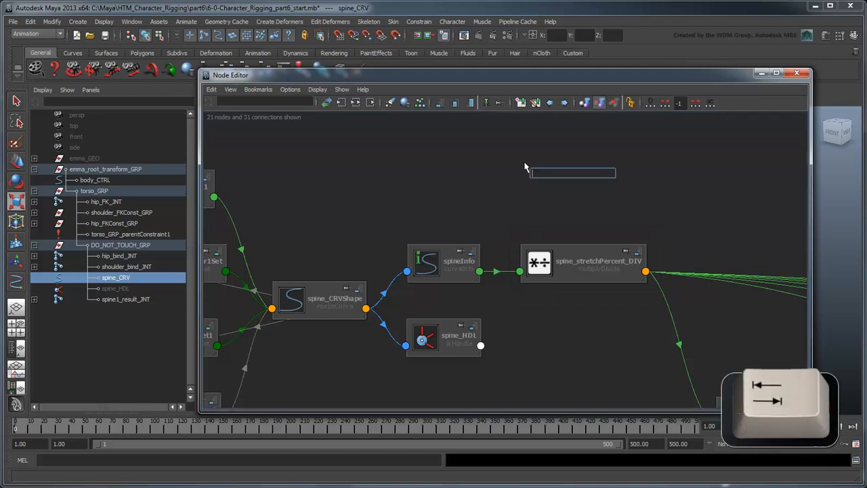
text(multiplyDivid)
key(Return)
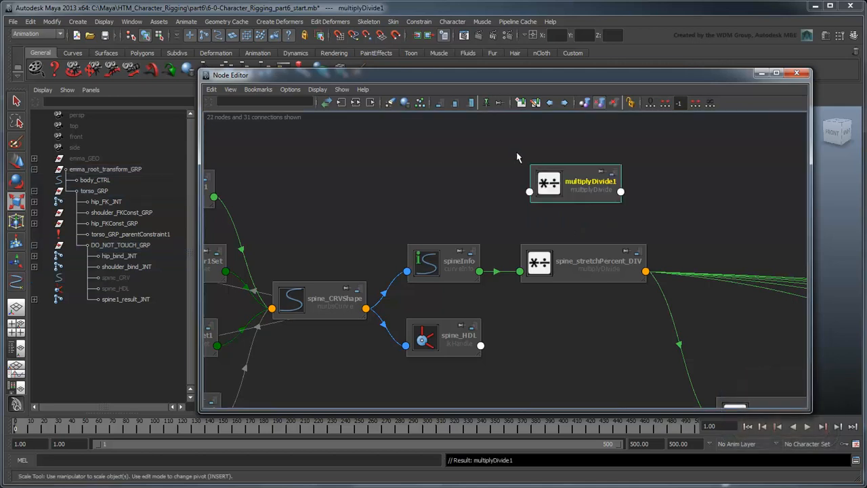
double_click(568, 182)
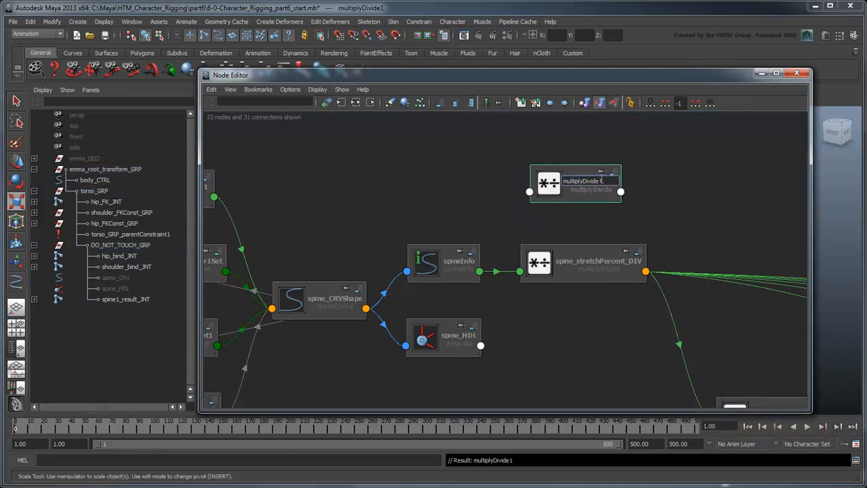
text(globalScale_s)
text(pineNormalize_DIV)
key(Return)
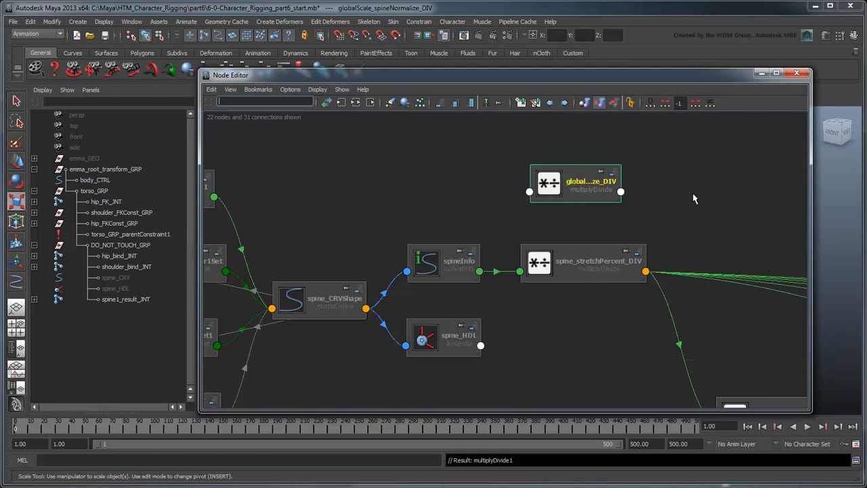
Step: Connect spineInfo's Arc Length to Input 1X of globalScale_spineNormalize_DIV
click(480, 272)
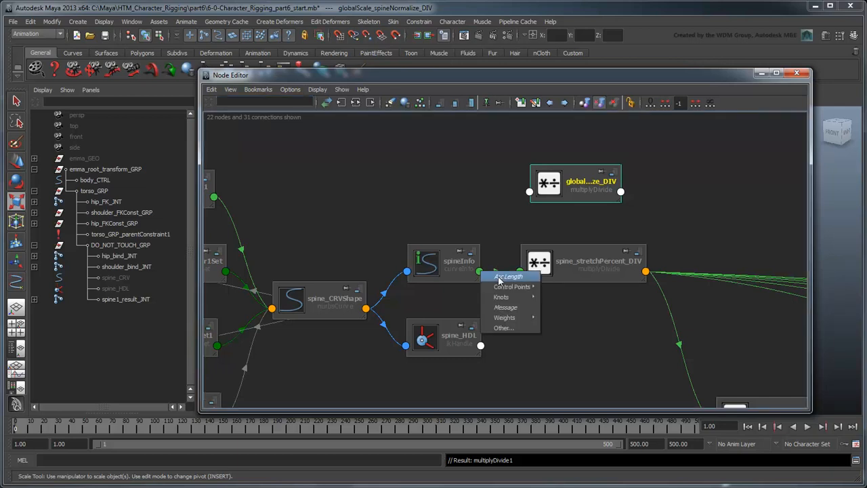
click(501, 277)
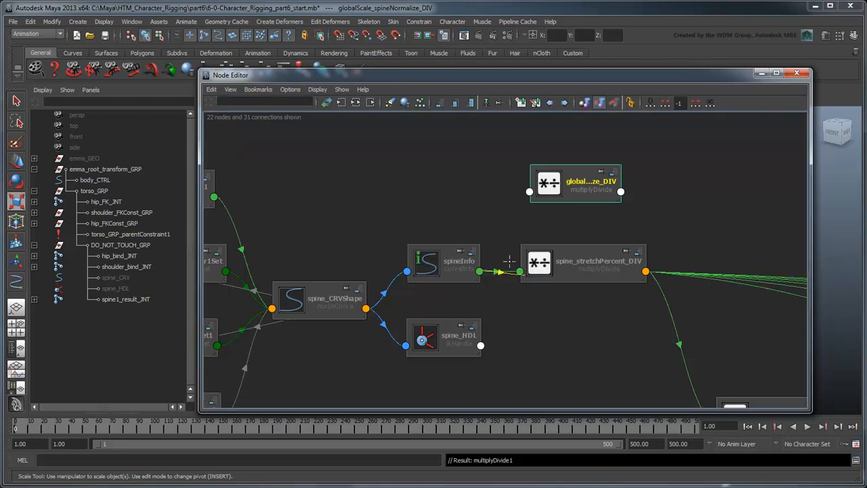
click(529, 192)
mouse_move(553, 196)
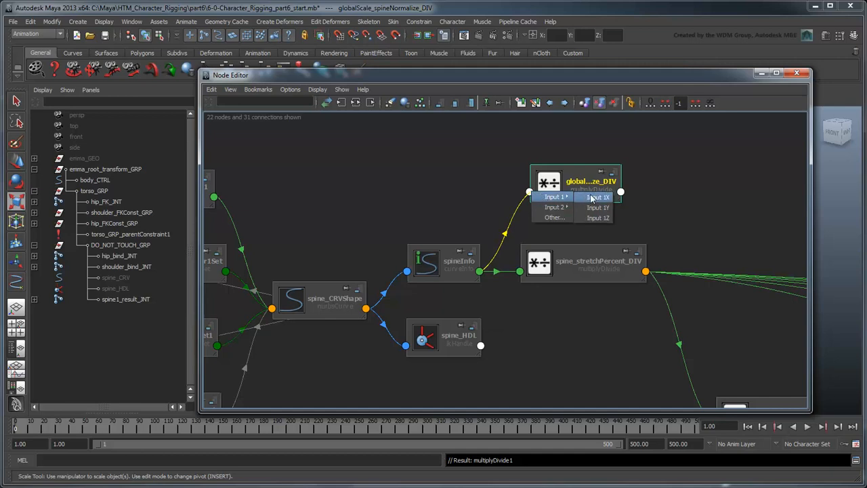
click(591, 197)
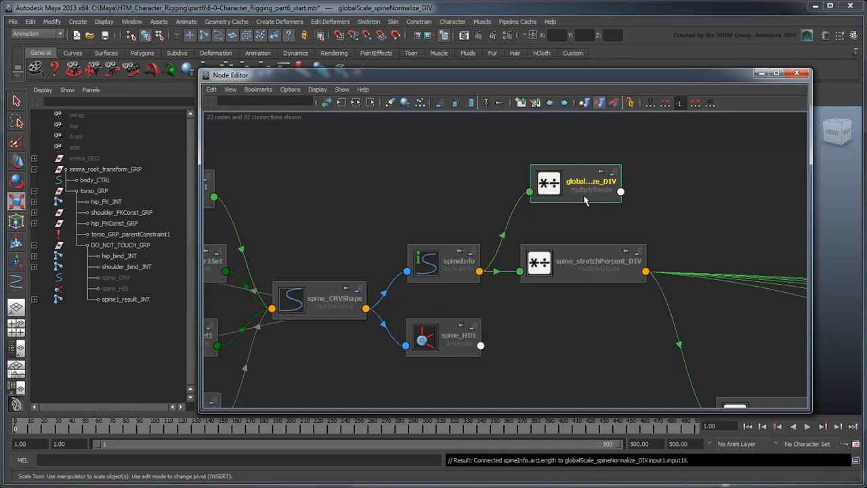
Step: Add emma_root_transform_GRP to the Node Editor and connect its Scale Y to Input 2X of globalScale_spineNormalize_DIV
click(130, 169)
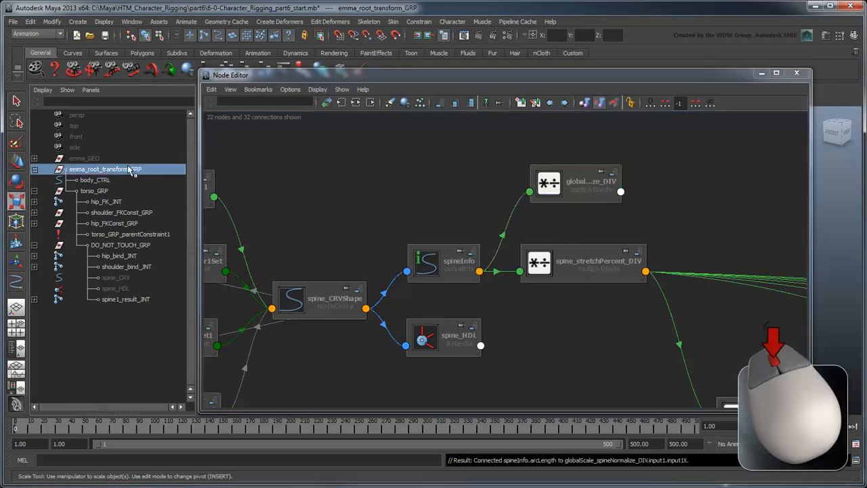
middle_drag(130, 171, 286, 177)
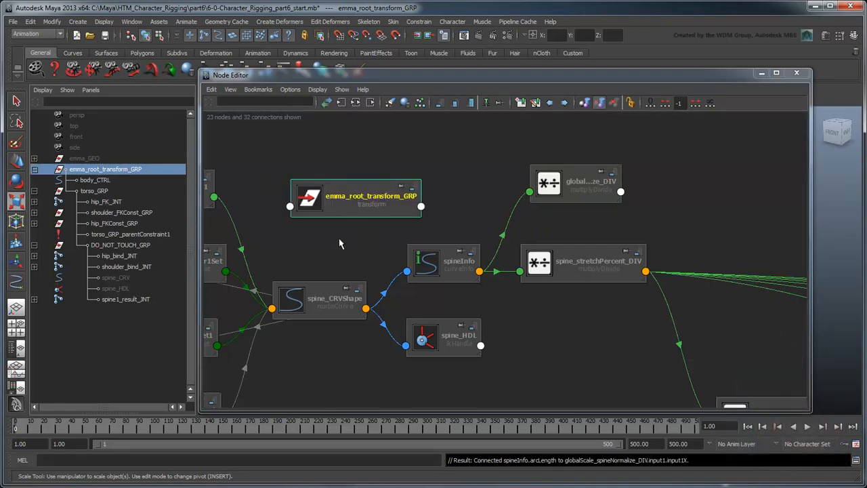
click(421, 207)
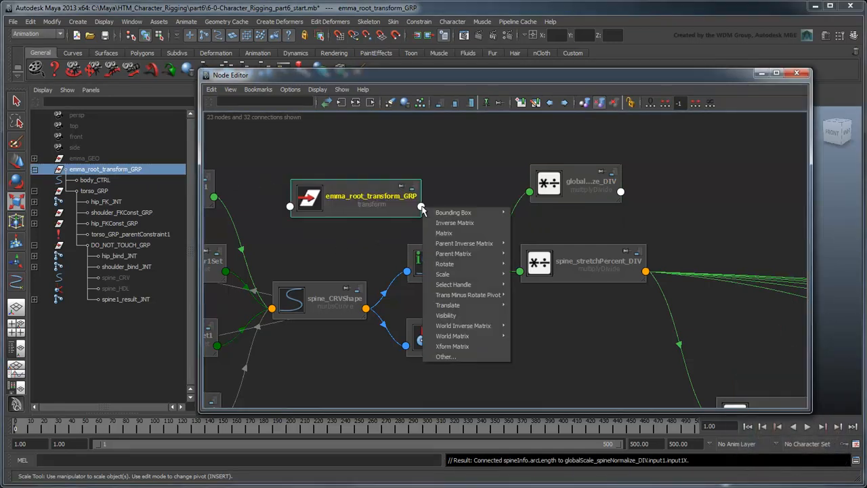
mouse_move(448, 274)
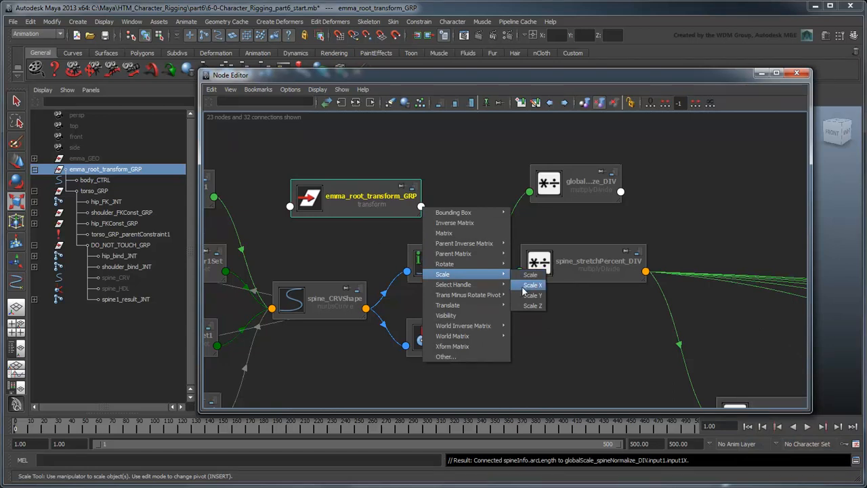
click(521, 296)
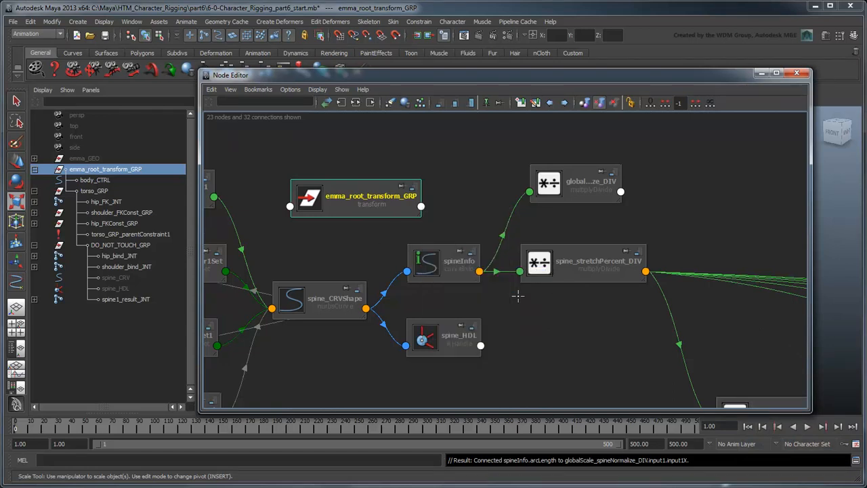
click(529, 192)
mouse_move(559, 208)
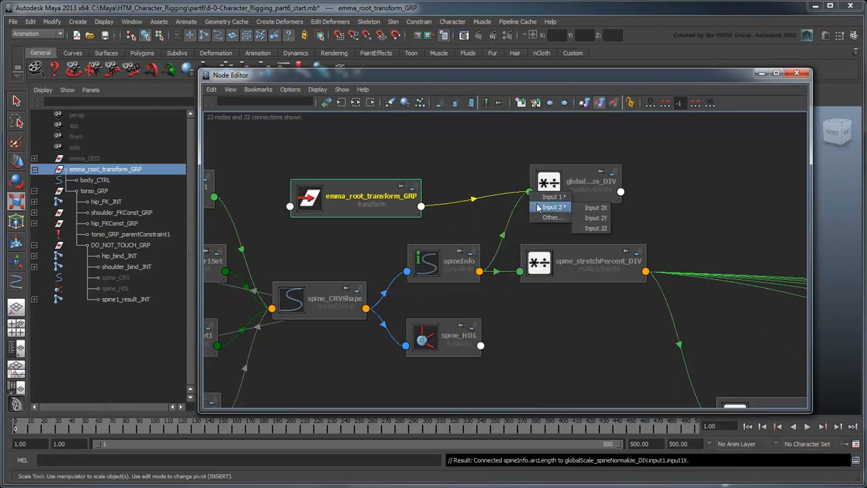
click(596, 208)
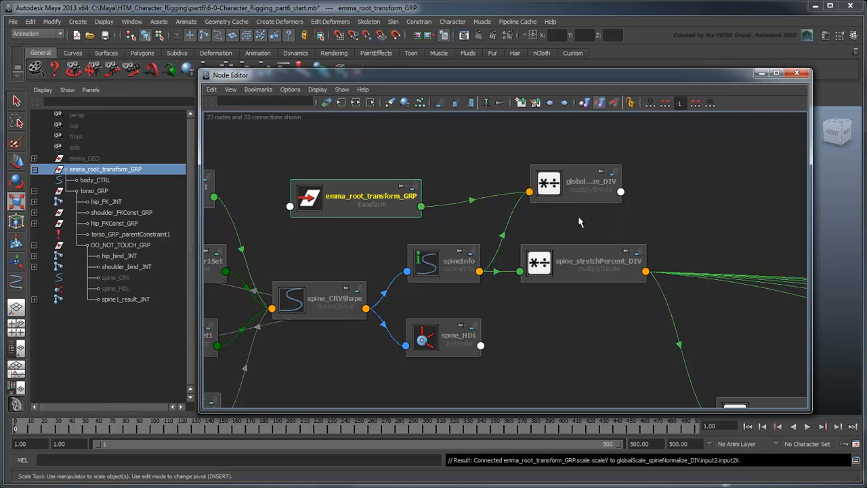
Step: Set the operation of globalScale_spineNormalize_DIV to Divide
click(571, 186)
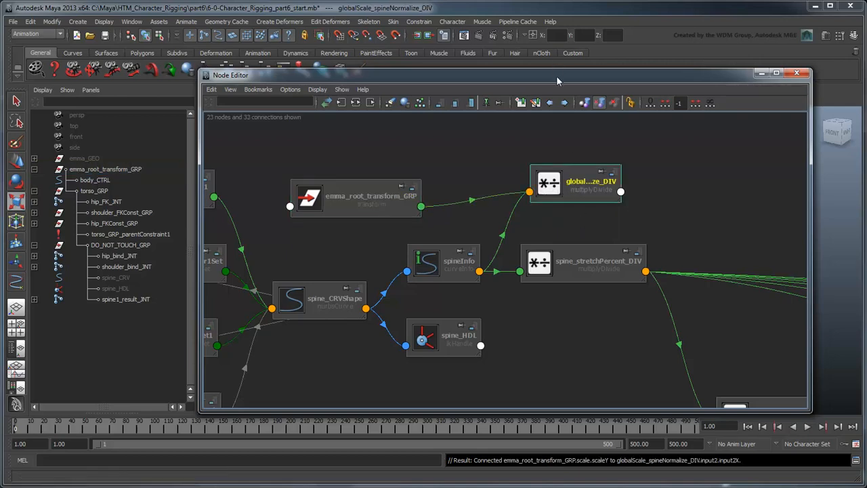
drag(557, 76, 404, 74)
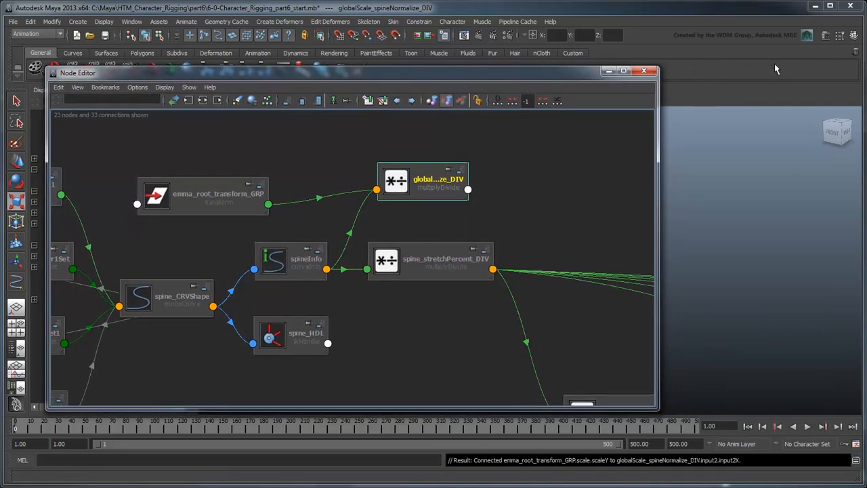
click(826, 37)
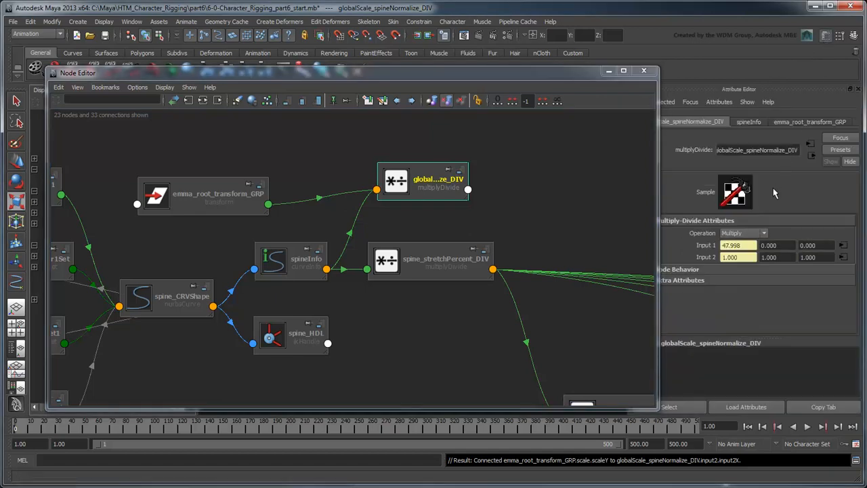
click(744, 233)
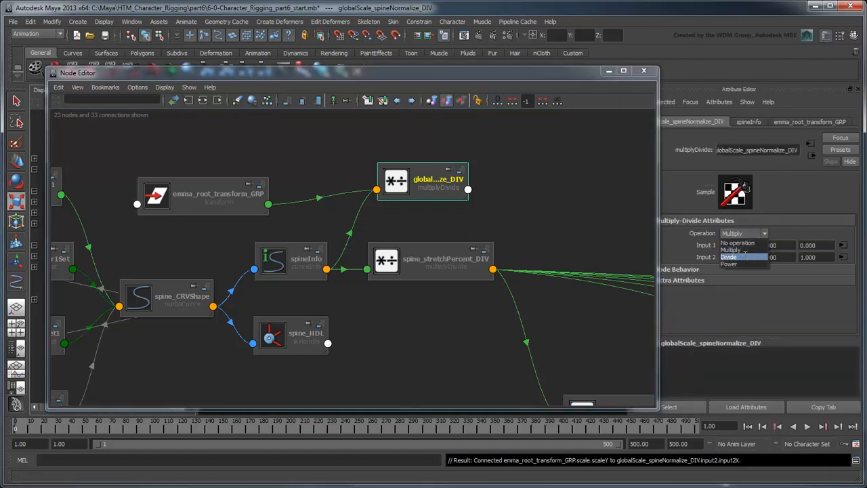
click(745, 257)
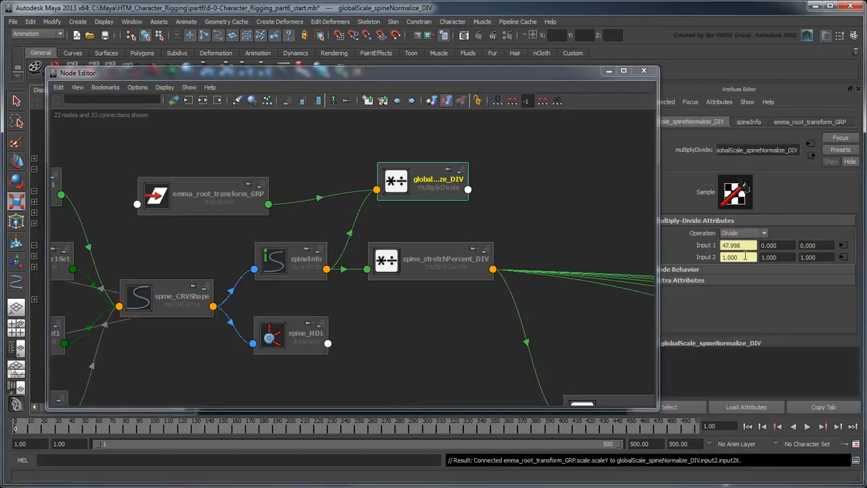
click(859, 88)
Step: Connect globalScale_spineNormalize_DIV's Output X to Input 1X of spine_stretchPercent_DIV
drag(429, 75, 577, 71)
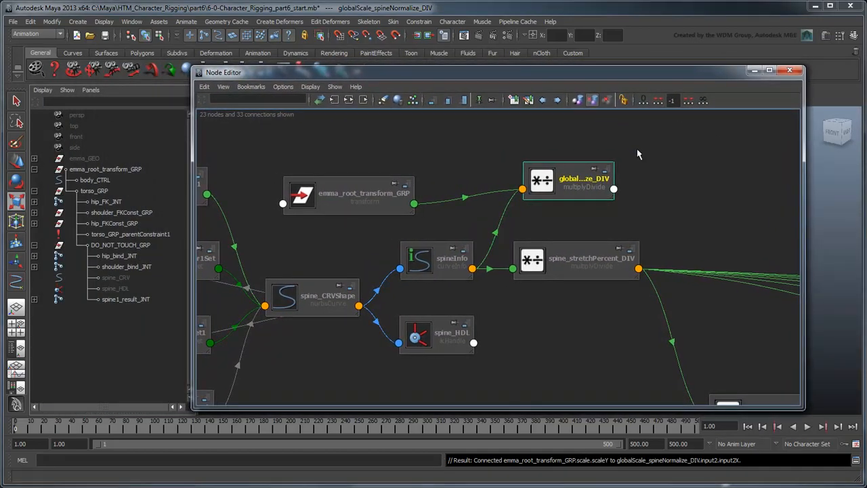
drag(547, 266, 665, 267)
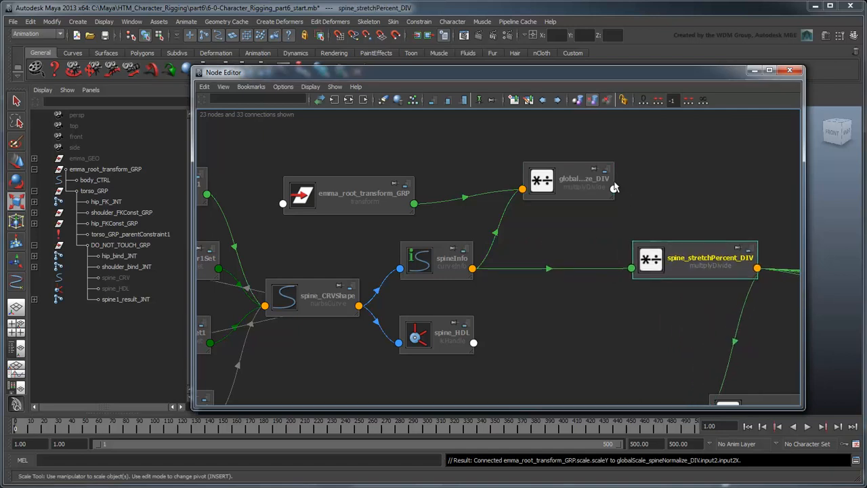
click(614, 189)
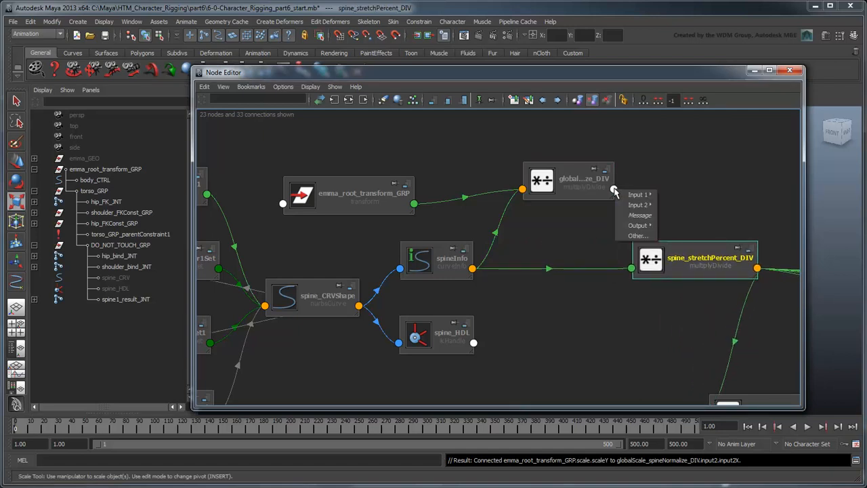
mouse_move(639, 226)
click(681, 236)
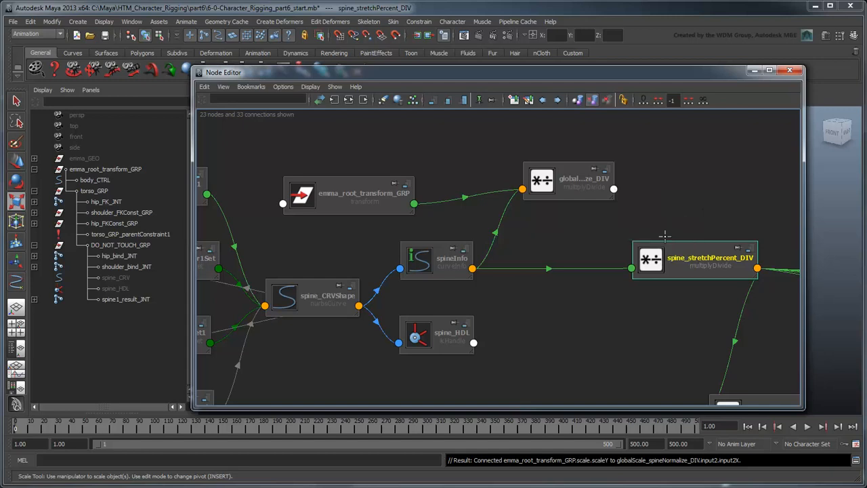
click(631, 269)
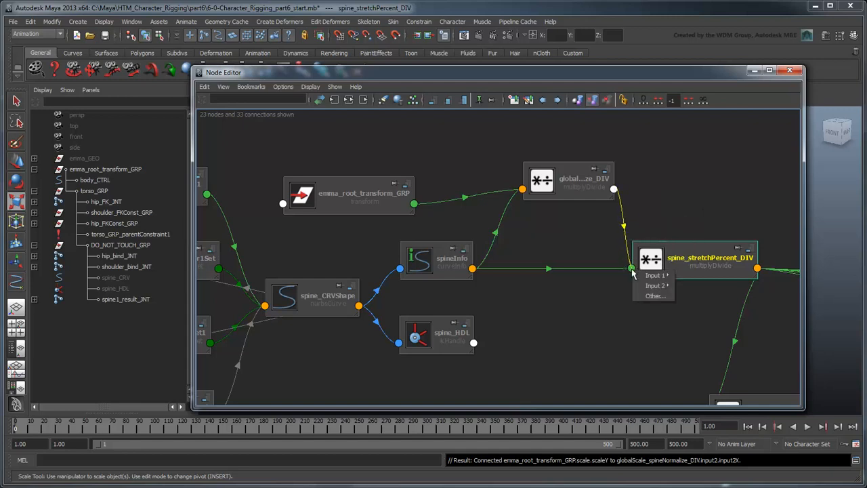
mouse_move(651, 275)
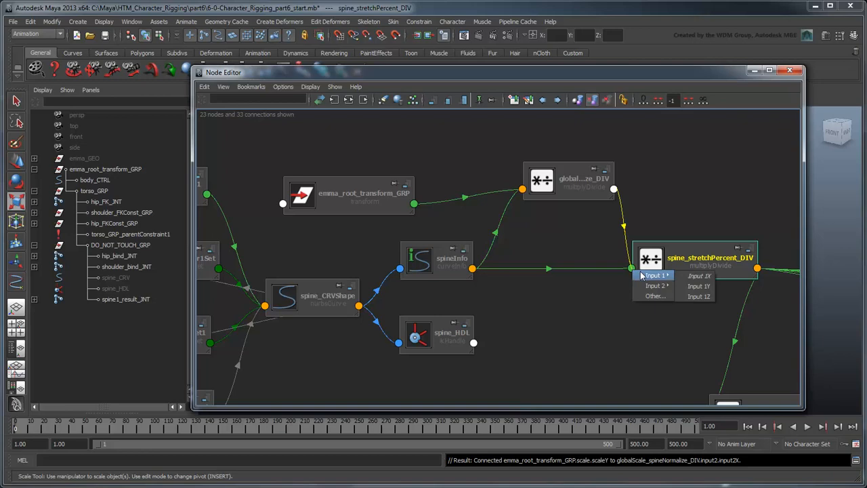
click(697, 276)
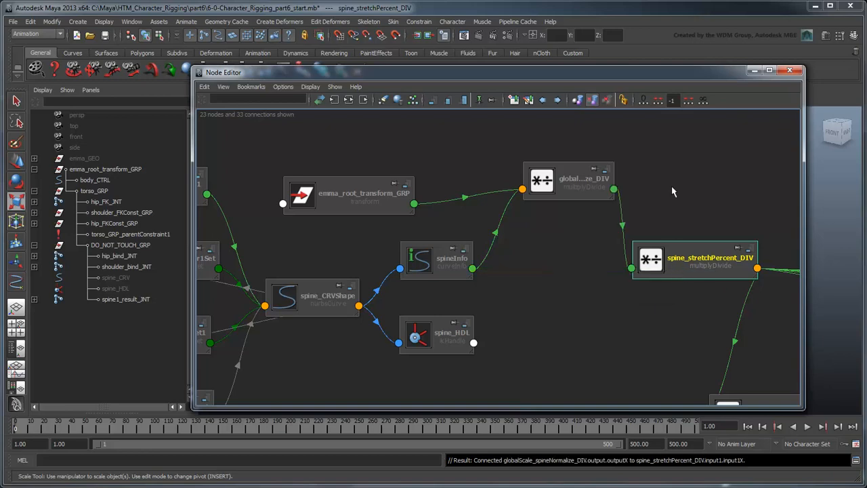
Step: Scale the root group again to check that the spine stretch stays normalised, then undo the last scale
click(789, 71)
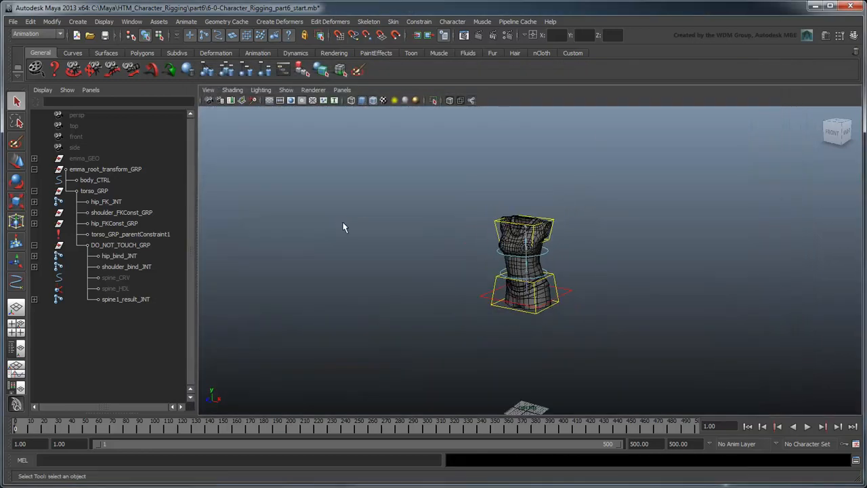
scroll(343, 227, down, 1)
scroll(344, 228, up, 1)
alt+middle_drag(496, 312, 496, 286)
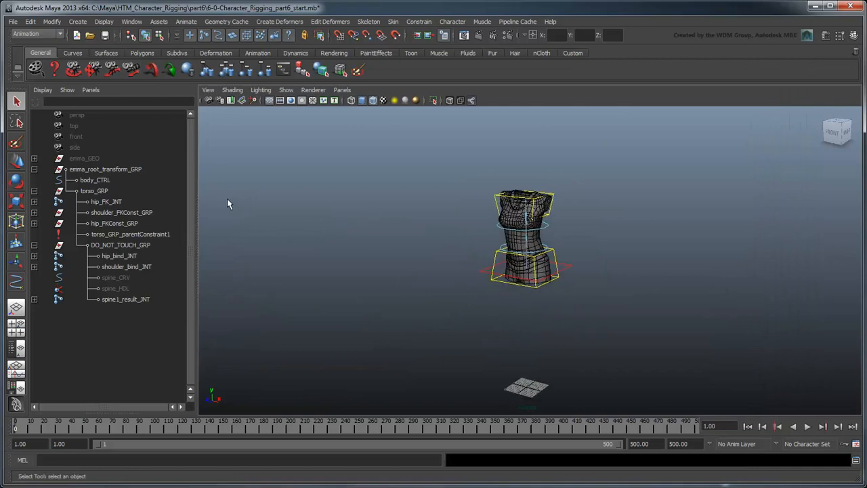
click(128, 170)
key(r)
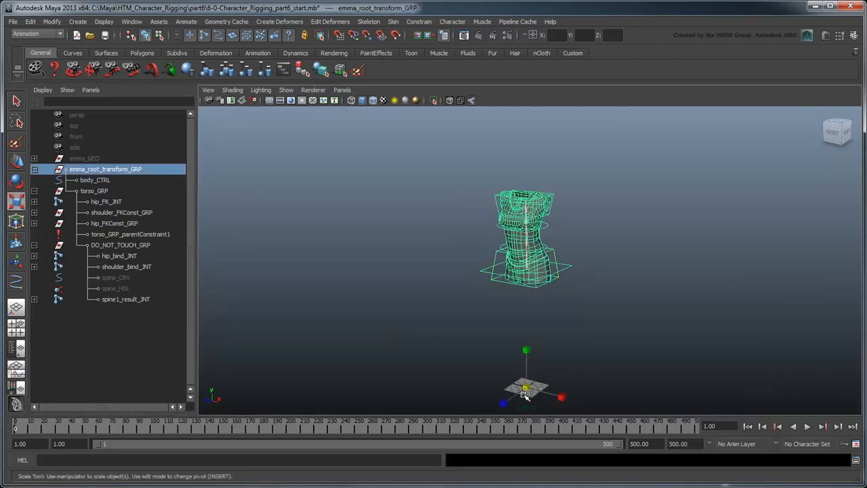
drag(526, 396, 698, 364)
alt+middle_drag(602, 258, 598, 301)
scroll(607, 384, down, 3)
drag(524, 372, 294, 341)
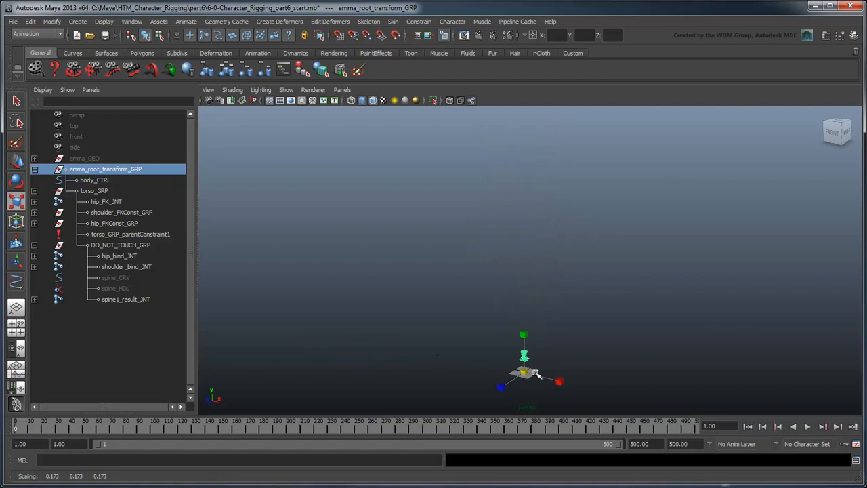
key(ctrl+z)
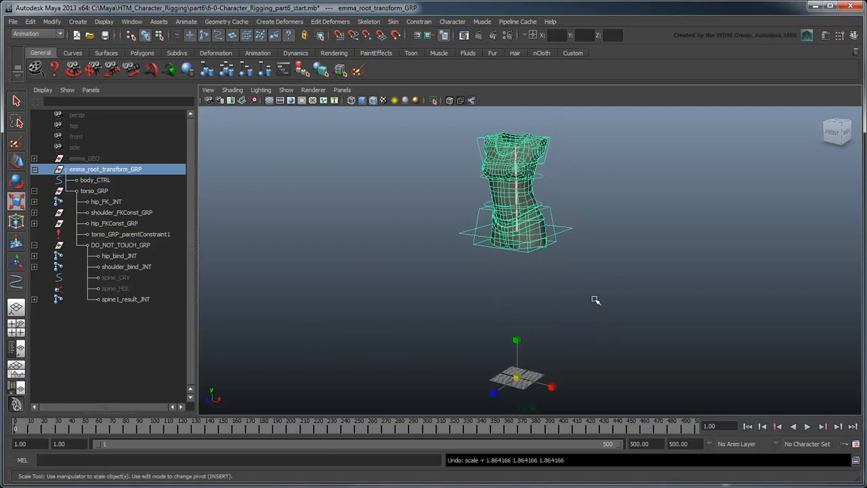
Step: Create a NURBS circle at the origin and scale it up around the base of the torso
click(78, 22)
mouse_move(87, 42)
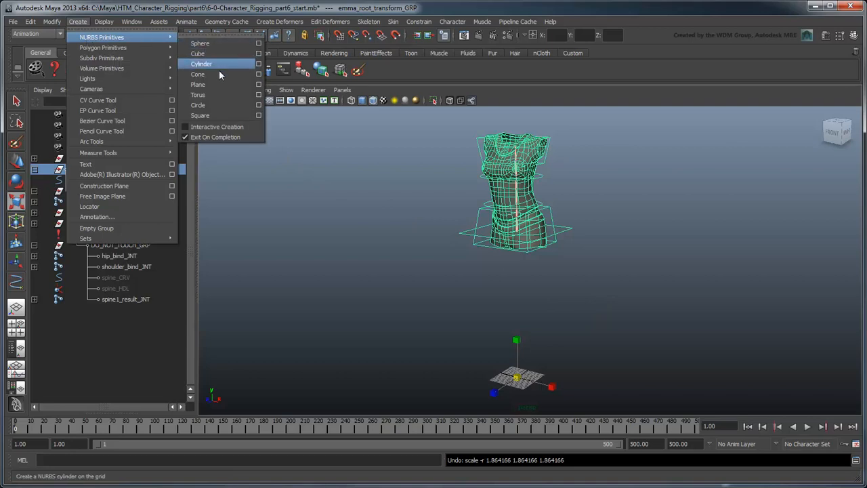
click(225, 105)
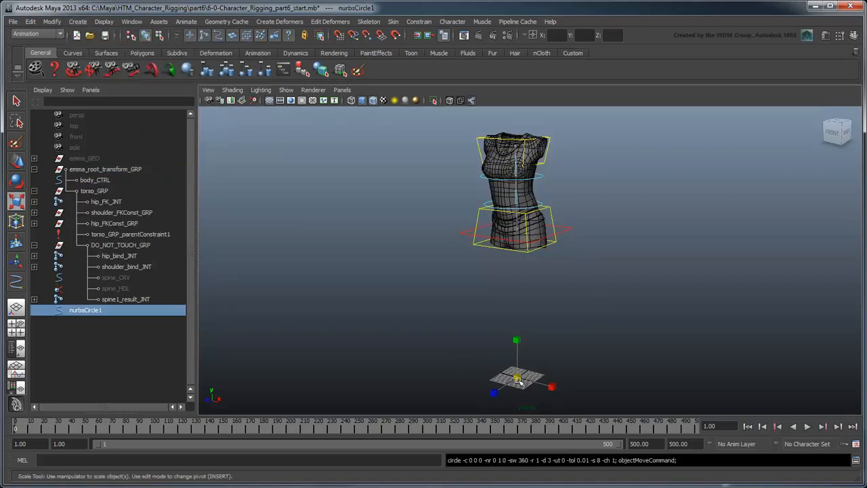
drag(516, 377, 583, 396)
key(w)
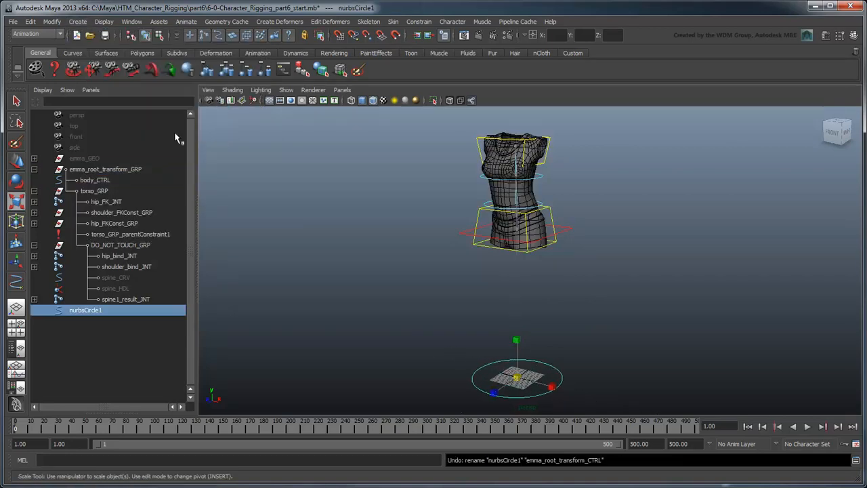
Step: Freeze the circle's transformations and rename it emma_root_transform_CTRL
click(52, 21)
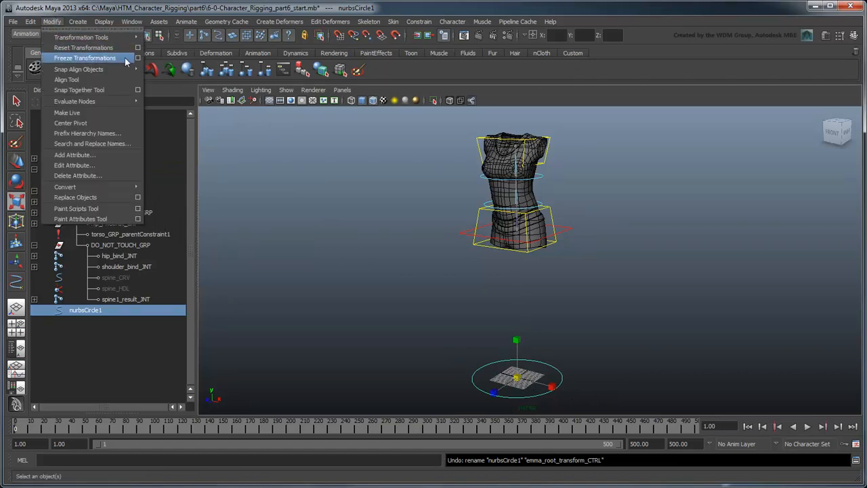
click(125, 60)
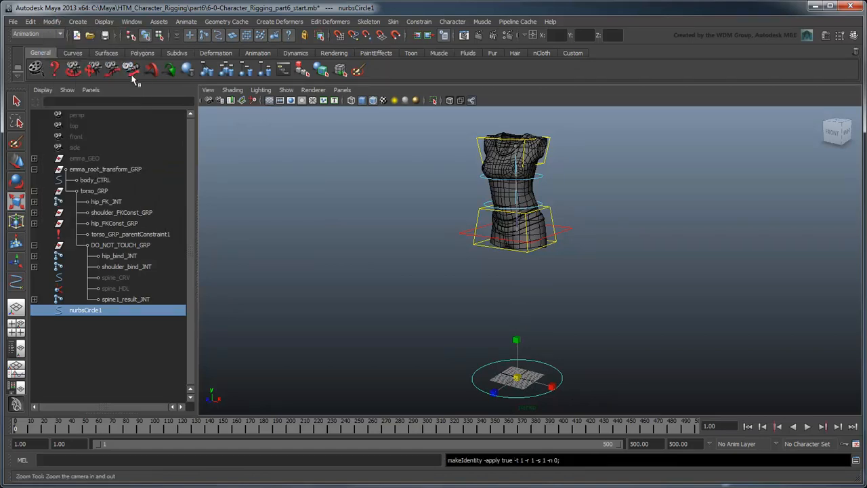
double_click(91, 313)
text(emma)
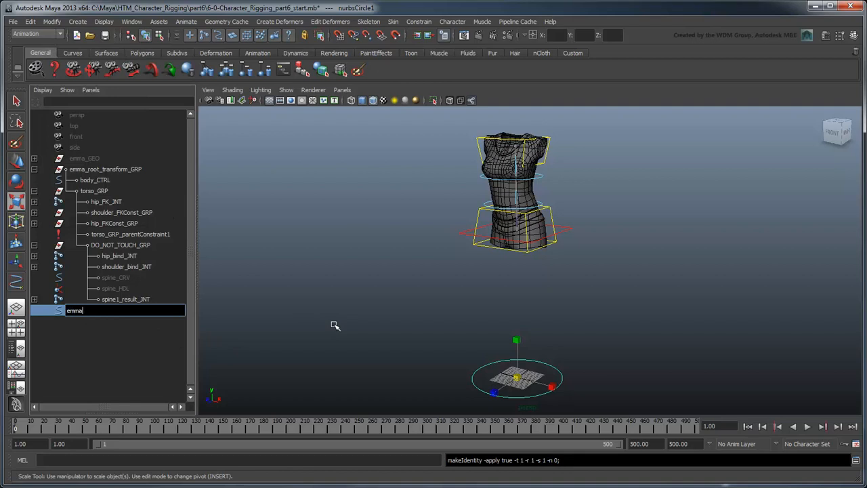
text(_root_transform_CTRL)
key(Return)
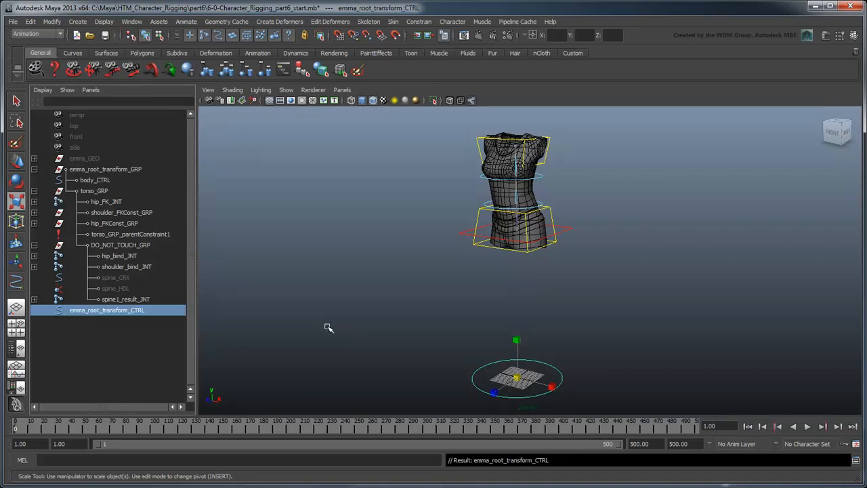
Step: Show shape nodes in the Outliner and parent the circle's shape node directly under emma_root_transform_GRP using parent -r -s
click(43, 89)
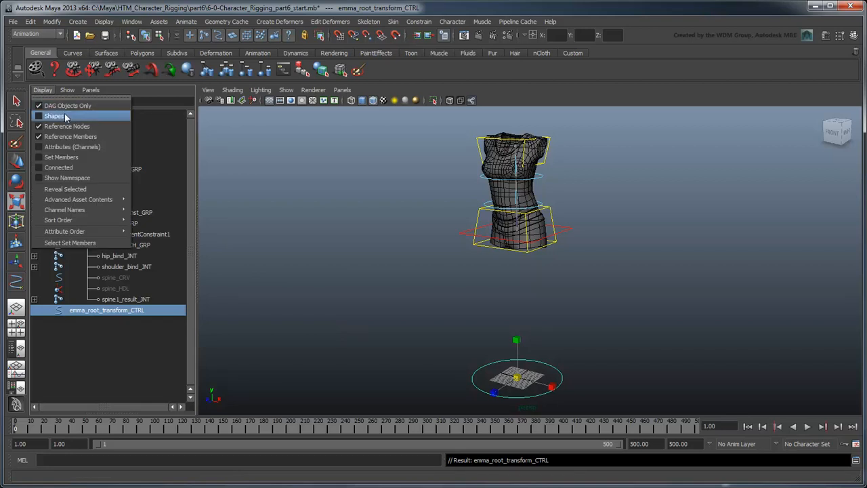
click(78, 116)
click(34, 309)
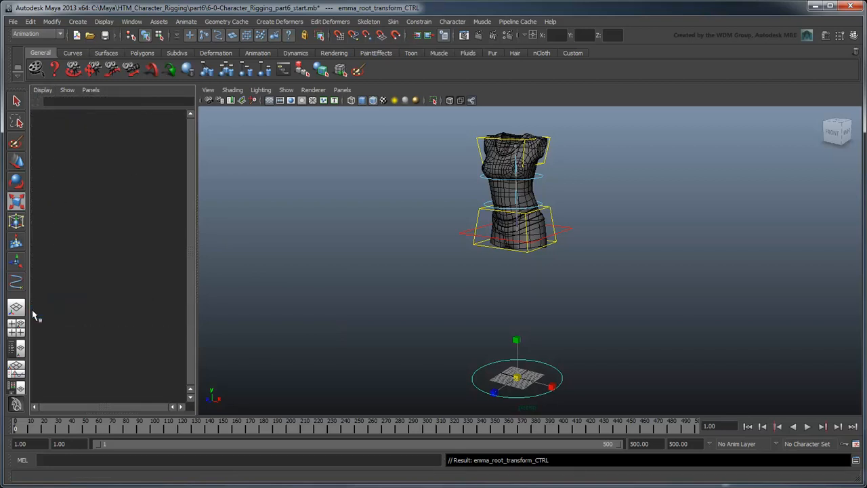
click(110, 321)
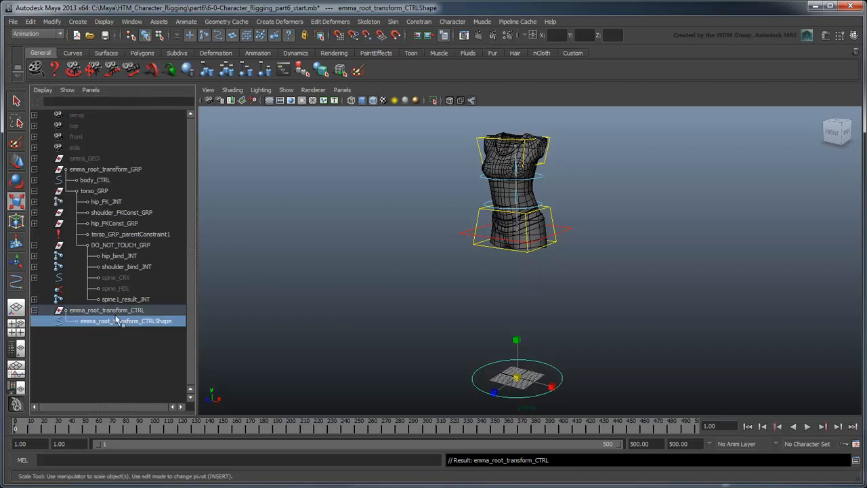
ctrl+click(131, 173)
click(209, 460)
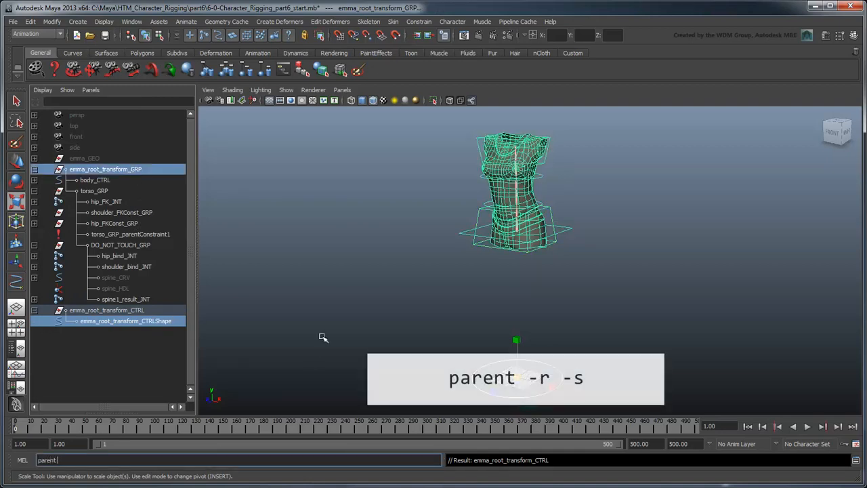
text(parent -r -s)
key(Return)
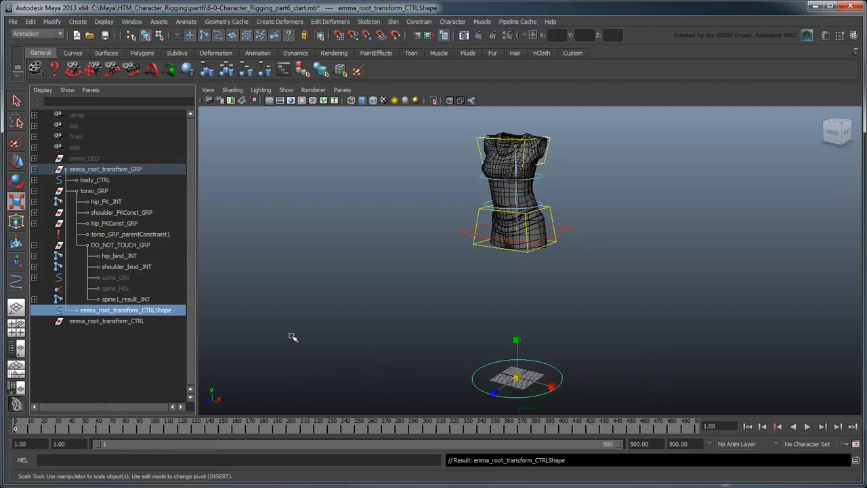
Step: Delete the leftover empty circle transform and rename emma_root_transform_GRP to emma_root_transform_CTRL
click(160, 323)
key(Delete)
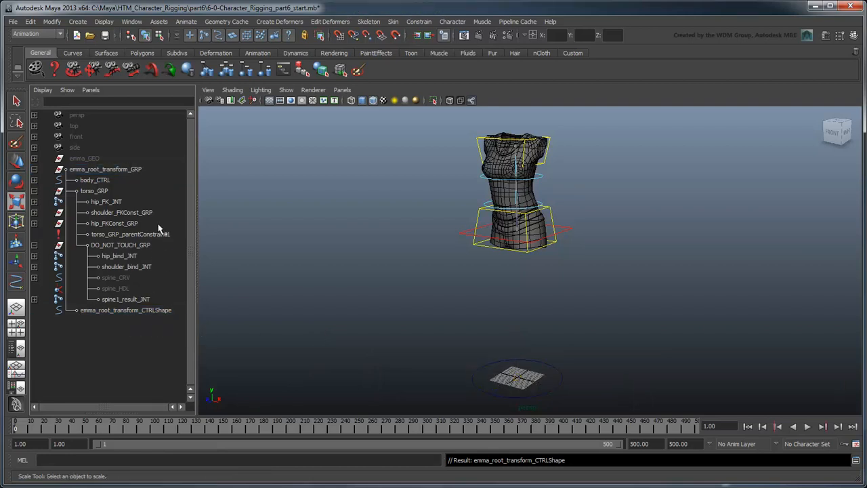
double_click(135, 170)
drag(139, 169, 128, 169)
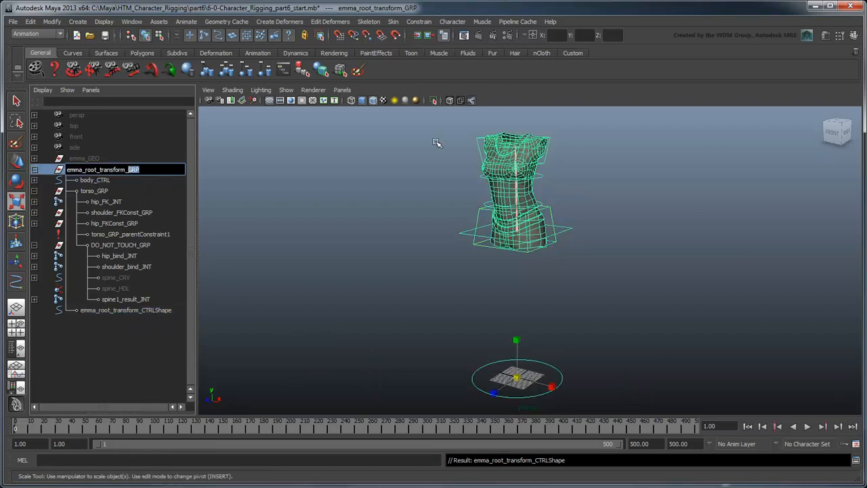
text(CTRL)
key(Return)
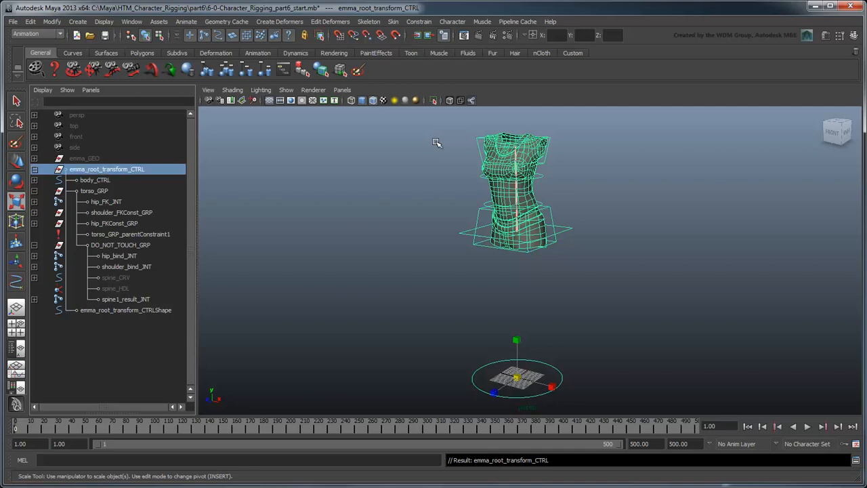
Step: Add the emma_root_transform_CTRLShape curve to the body_LYR display layer
click(157, 310)
key(q)
click(854, 35)
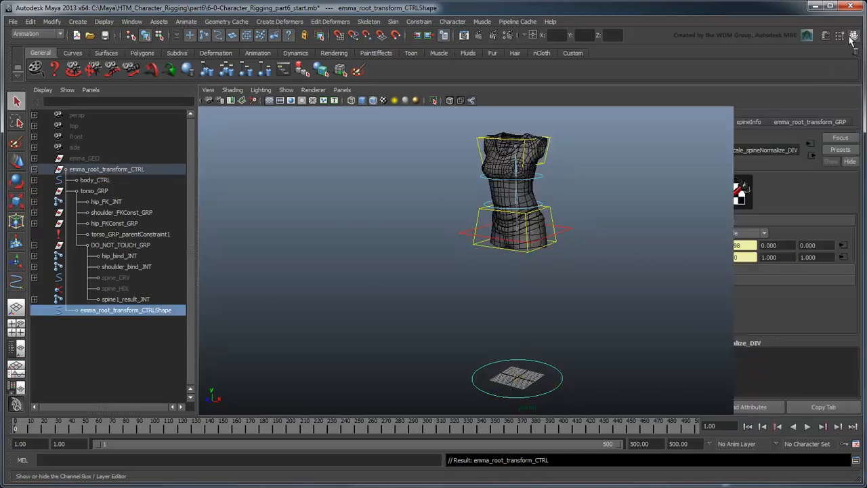
click(800, 390)
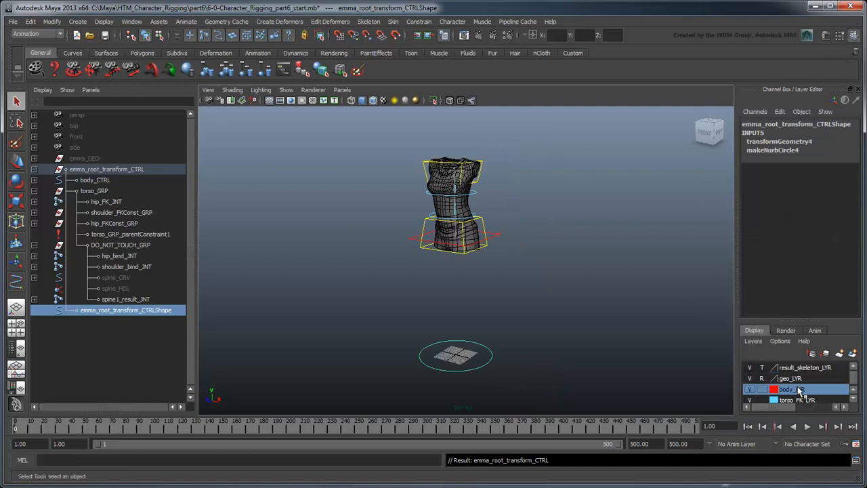
right_click(803, 390)
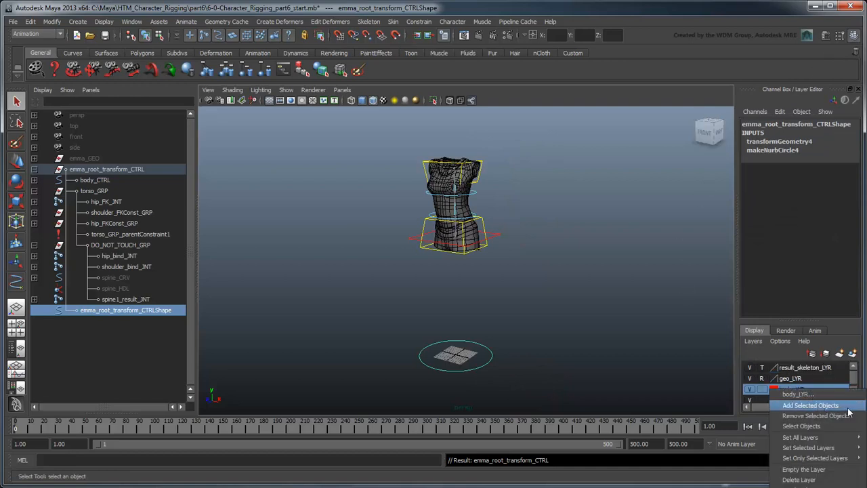
click(851, 406)
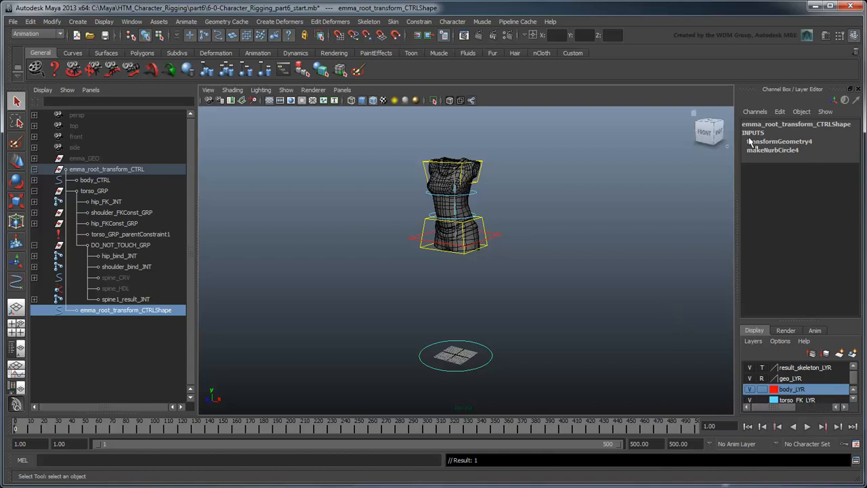
click(859, 90)
click(715, 244)
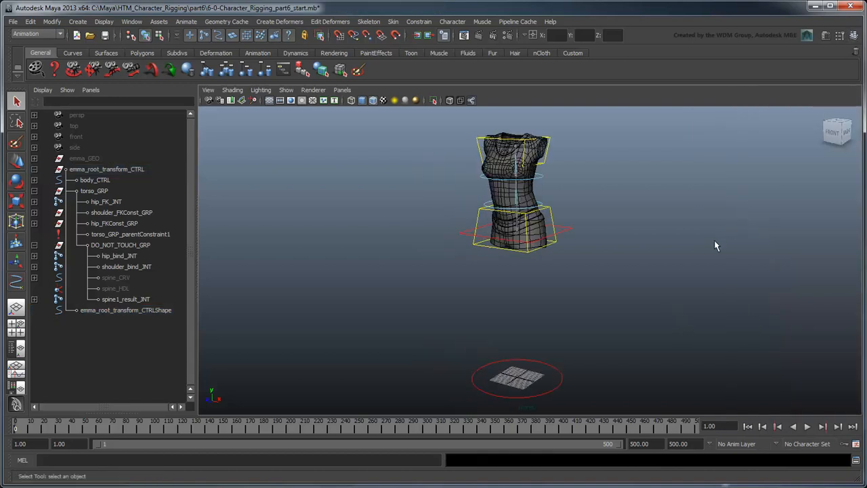
key(r)
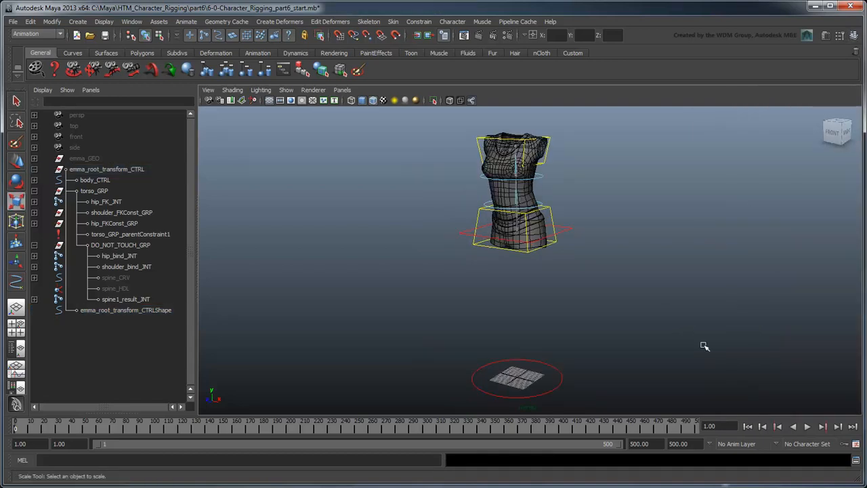